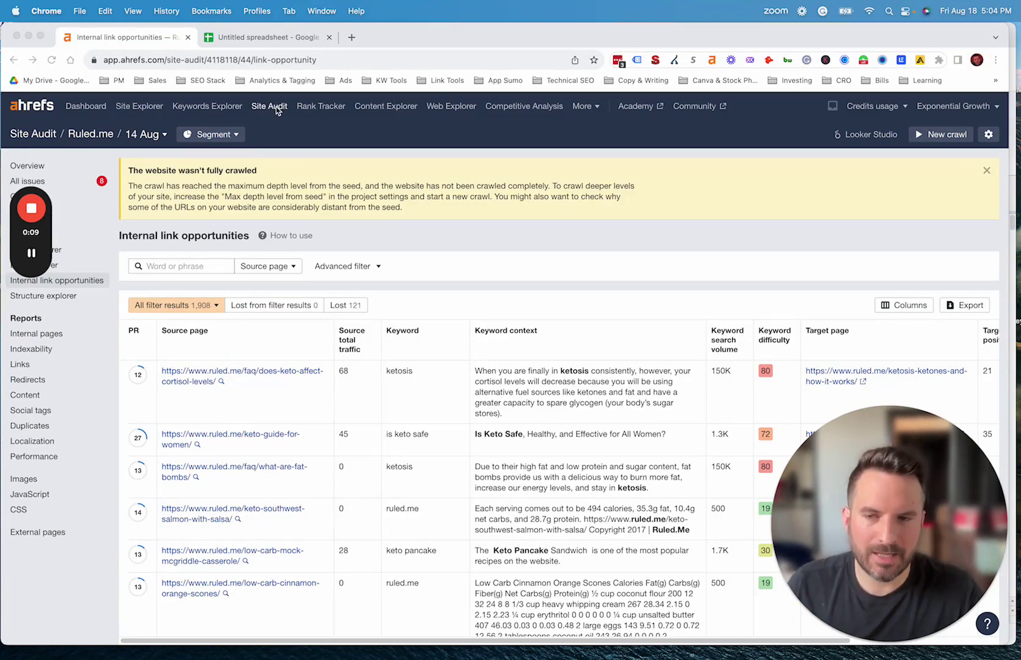
- Browse the opportunities table and highlight the keyword 'ketosis' in the first row
{"action": "left_click", "coordinate": [75, 282]}
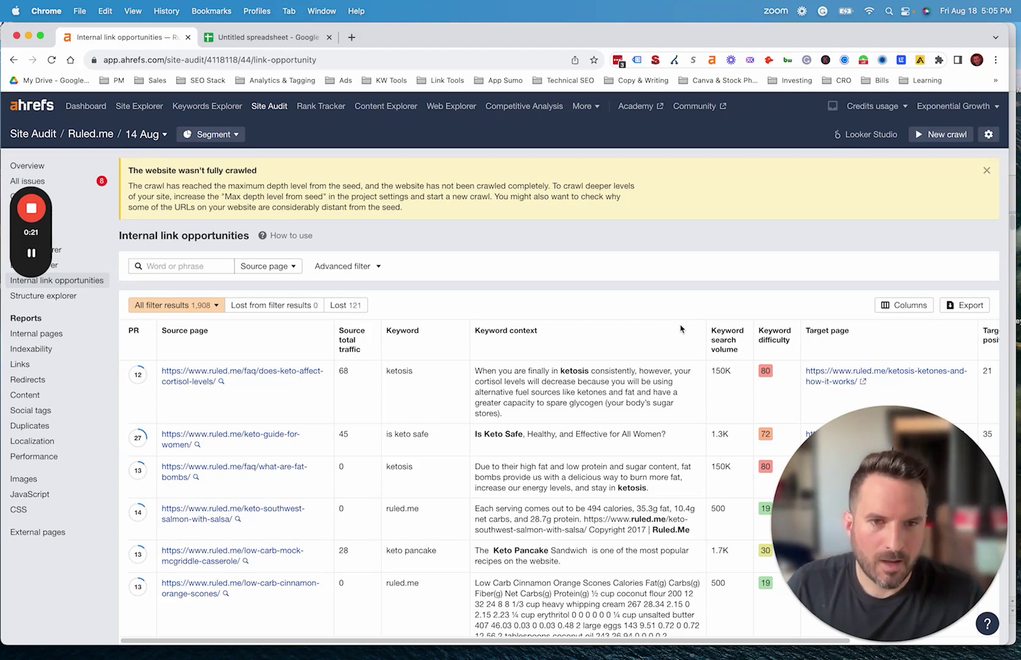
{"action": "scroll", "coordinate": [685, 321], "scroll_direction": "down", "scroll_amount": 5}
{"action": "scroll", "coordinate": [683, 328], "scroll_direction": "down", "scroll_amount": 2}
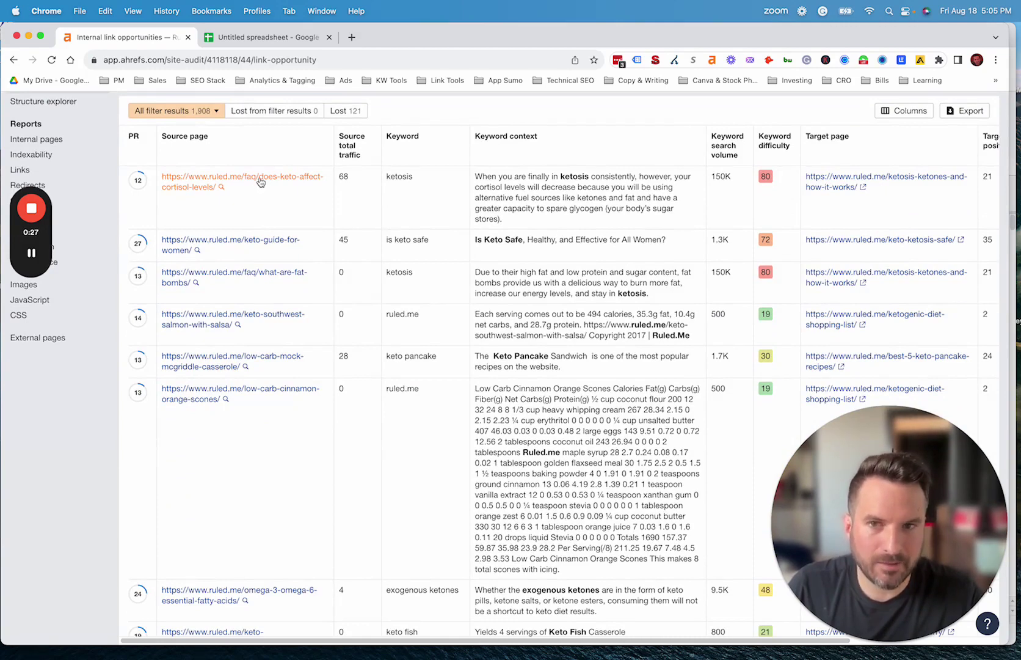
{"action": "left_click_drag", "start_coordinate": [386, 178], "coordinate": [581, 210]}
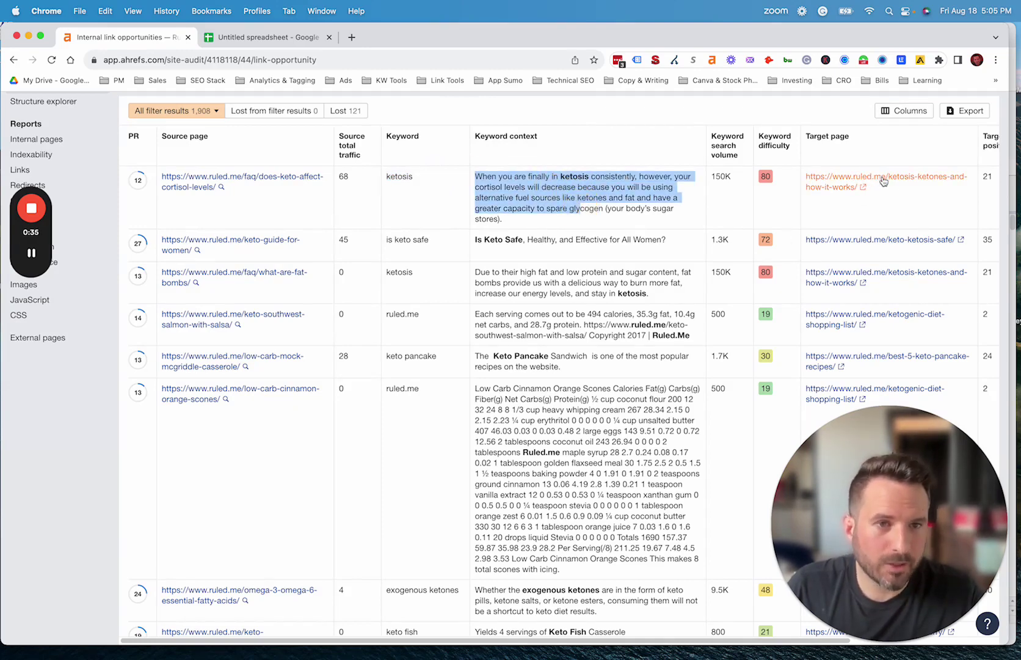
{"action": "left_click_drag", "start_coordinate": [386, 178], "coordinate": [433, 183]}
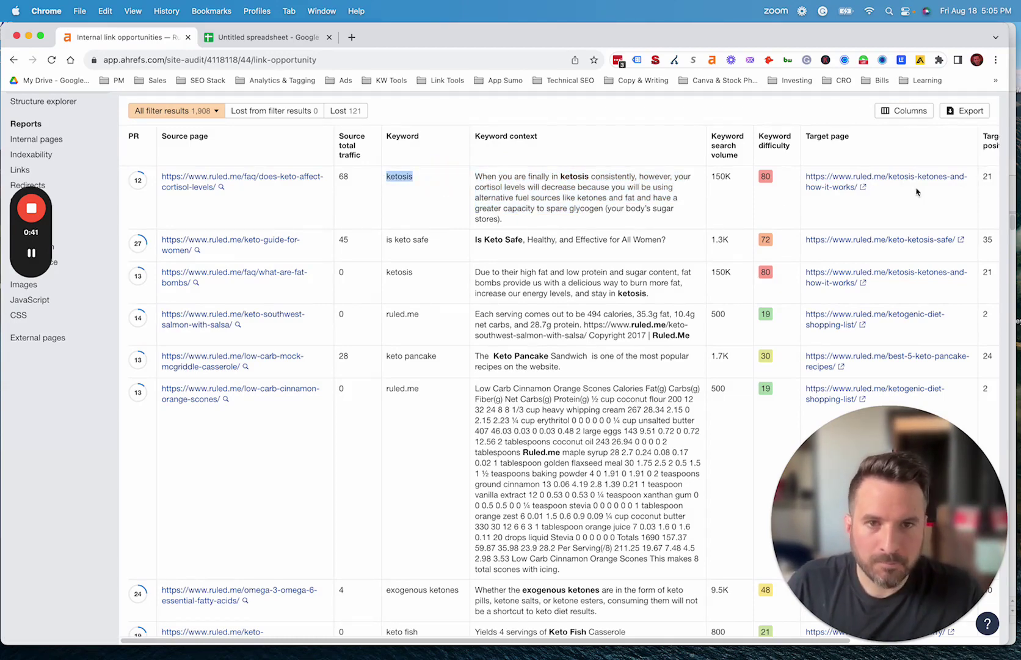
{"action": "double_click", "coordinate": [571, 177]}
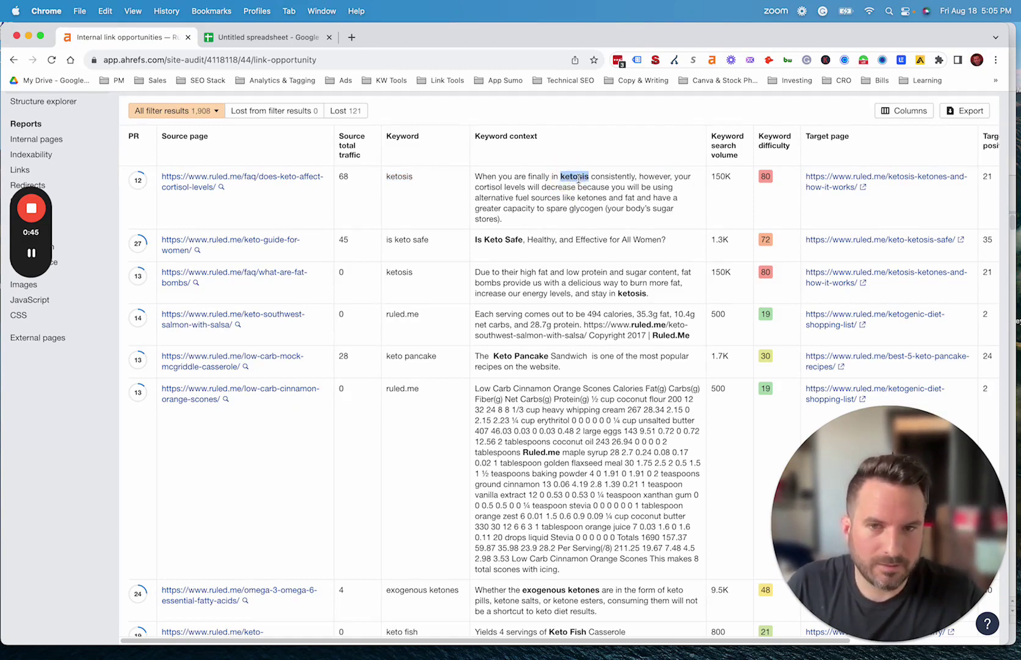
{"action": "left_click", "coordinate": [583, 194]}
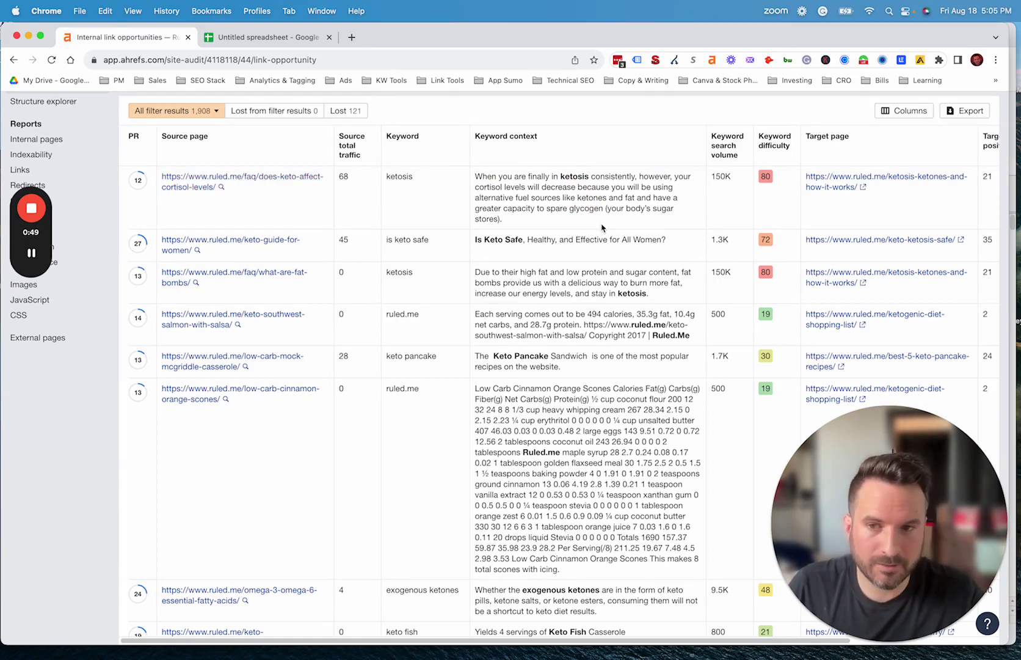
{"action": "scroll", "coordinate": [209, 177], "scroll_direction": "up", "scroll_amount": 5}
{"action": "scroll", "coordinate": [463, 297], "scroll_direction": "down", "scroll_amount": 2}
{"action": "scroll", "coordinate": [463, 296], "scroll_direction": "down", "scroll_amount": 2}
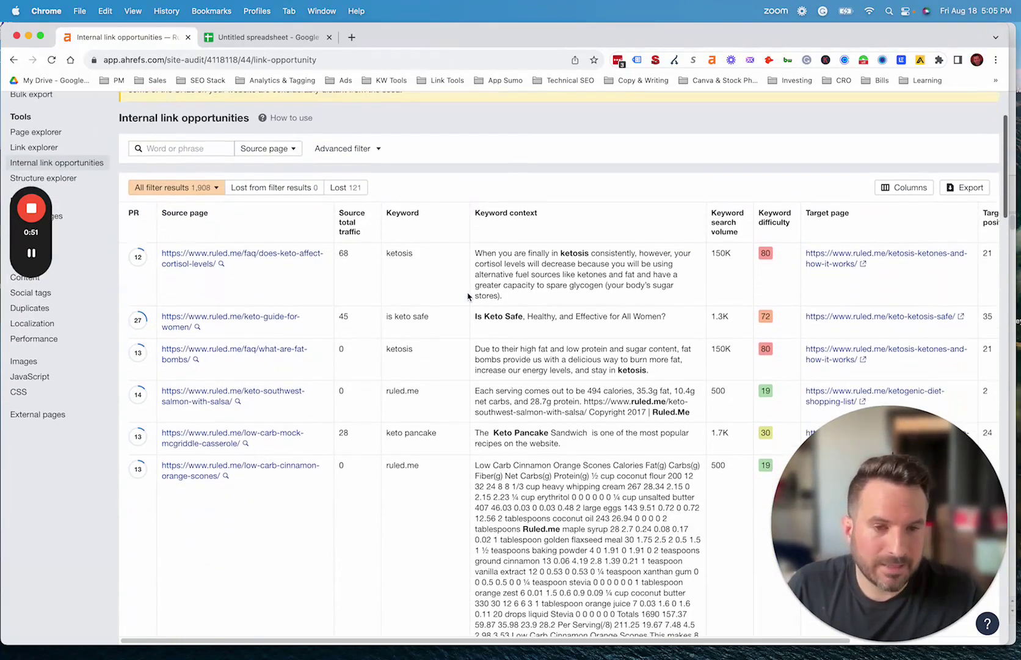
{"action": "scroll", "coordinate": [631, 327], "scroll_direction": "down", "scroll_amount": 2}
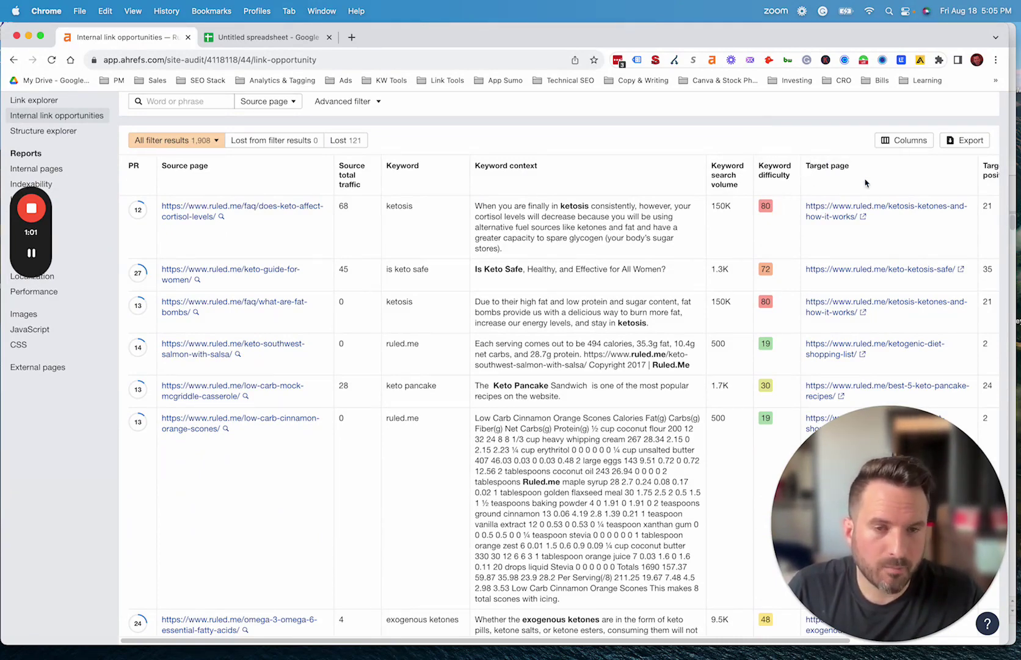
- Switch the second advanced-filter rule to Target page and delete the Source is canonical rule, keeping equals
{"action": "scroll", "coordinate": [510, 212], "scroll_direction": "up", "scroll_amount": 5}
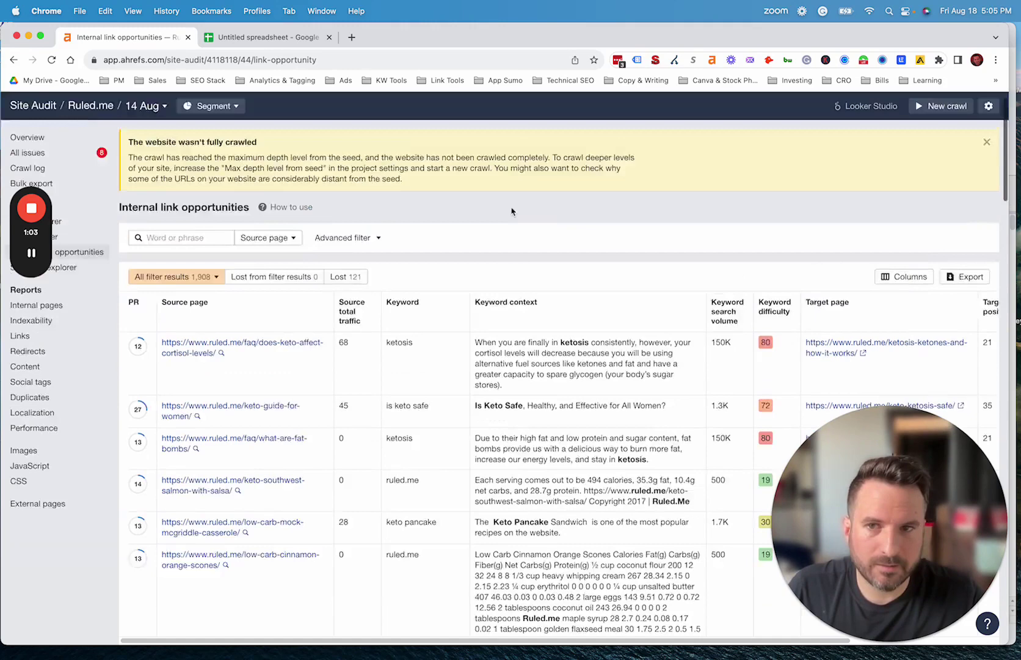
{"action": "left_click", "coordinate": [343, 266]}
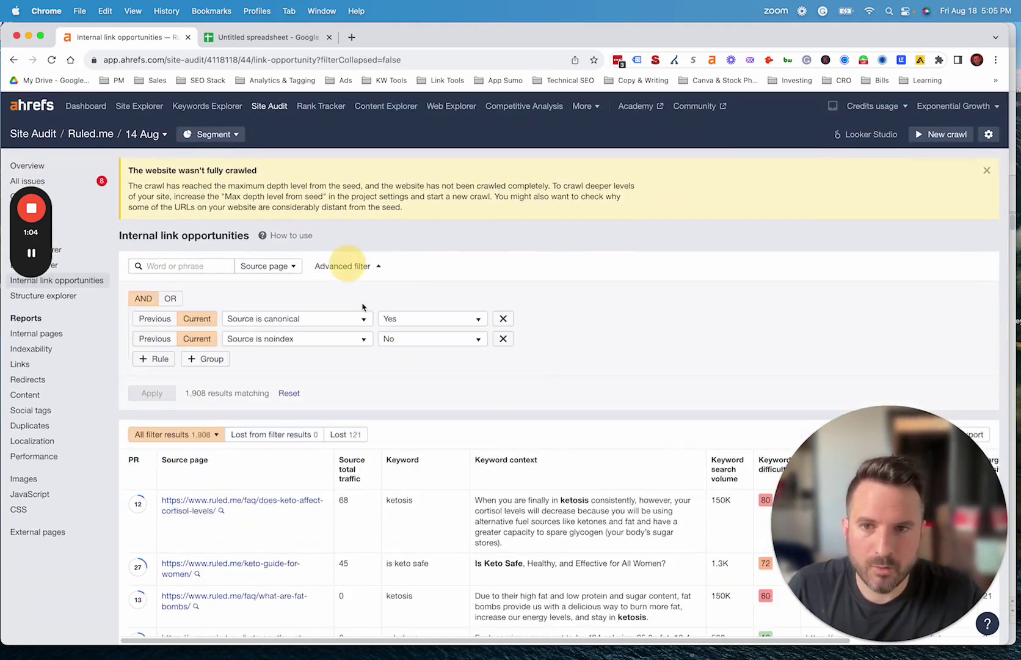
{"action": "left_click", "coordinate": [268, 339]}
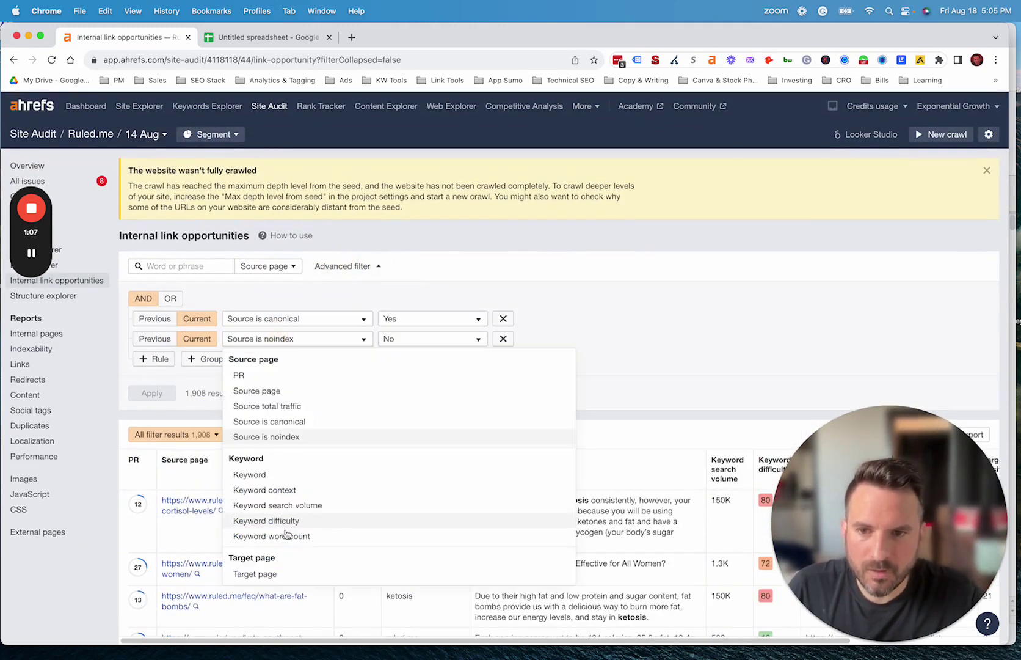
{"action": "left_click", "coordinate": [254, 574]}
{"action": "left_click", "coordinate": [503, 319]}
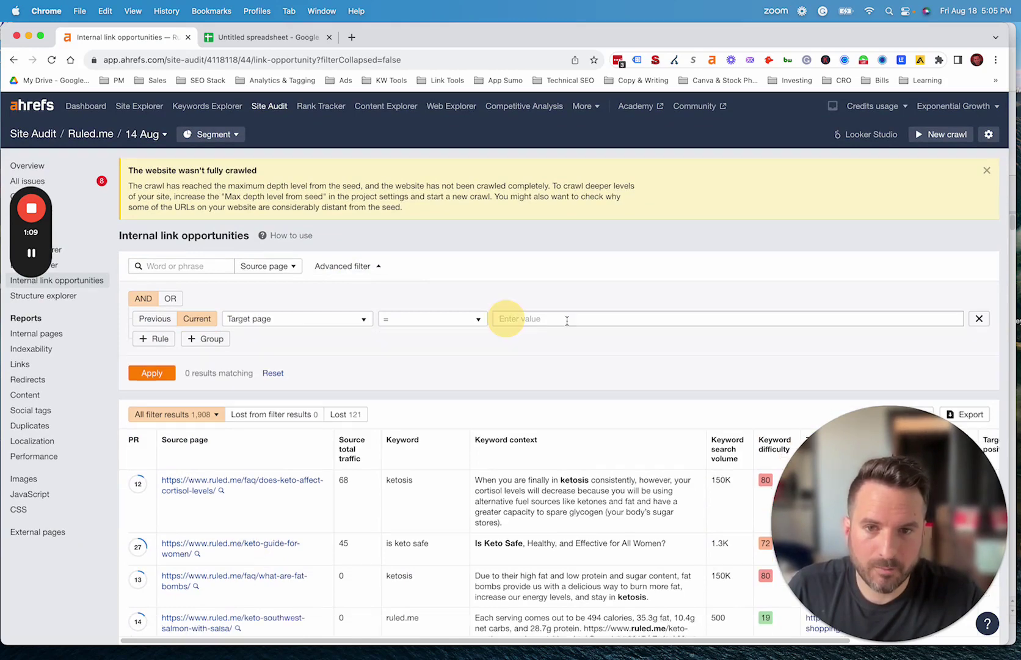
{"action": "left_click", "coordinate": [391, 325]}
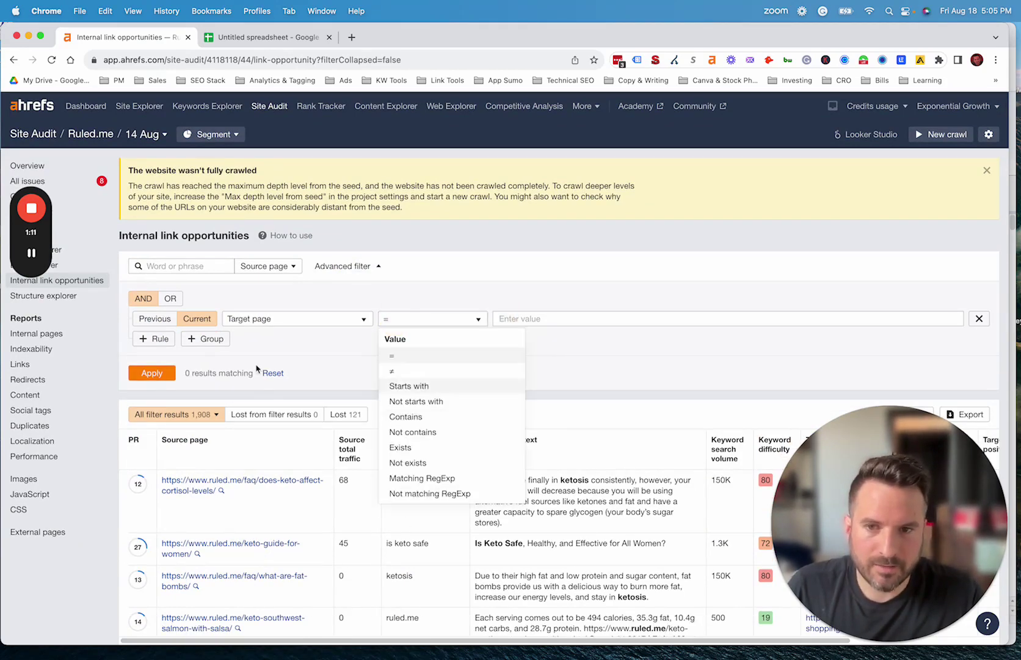
{"action": "left_click", "coordinate": [268, 351]}
{"action": "scroll", "coordinate": [480, 364], "scroll_direction": "down", "scroll_amount": 4}
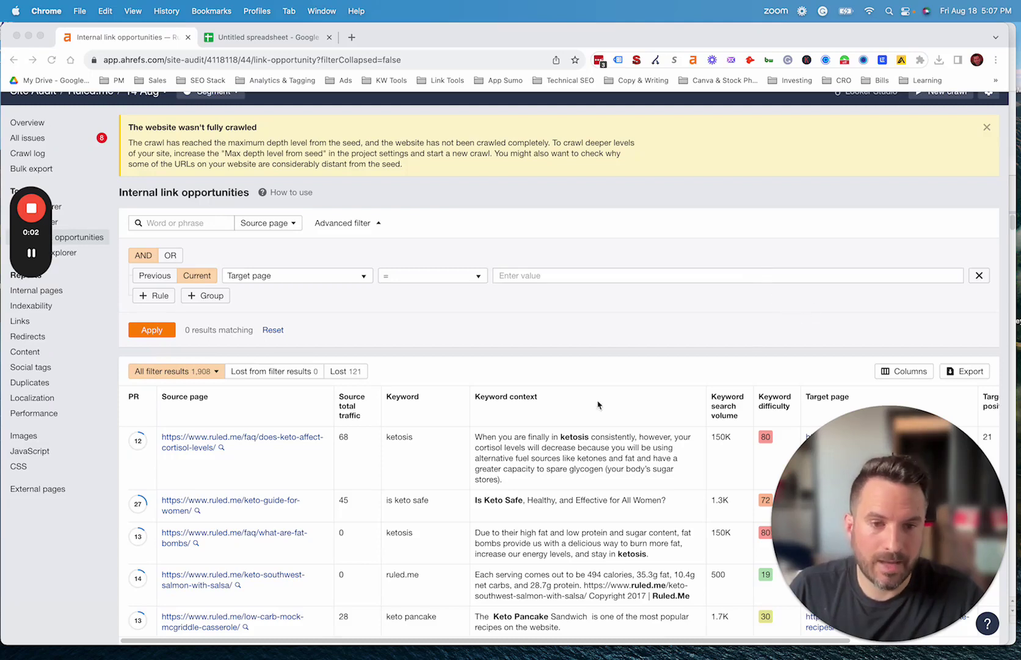
- Export 100 rows of the internal link opportunities report as a CSV file
{"action": "left_click", "coordinate": [948, 364]}
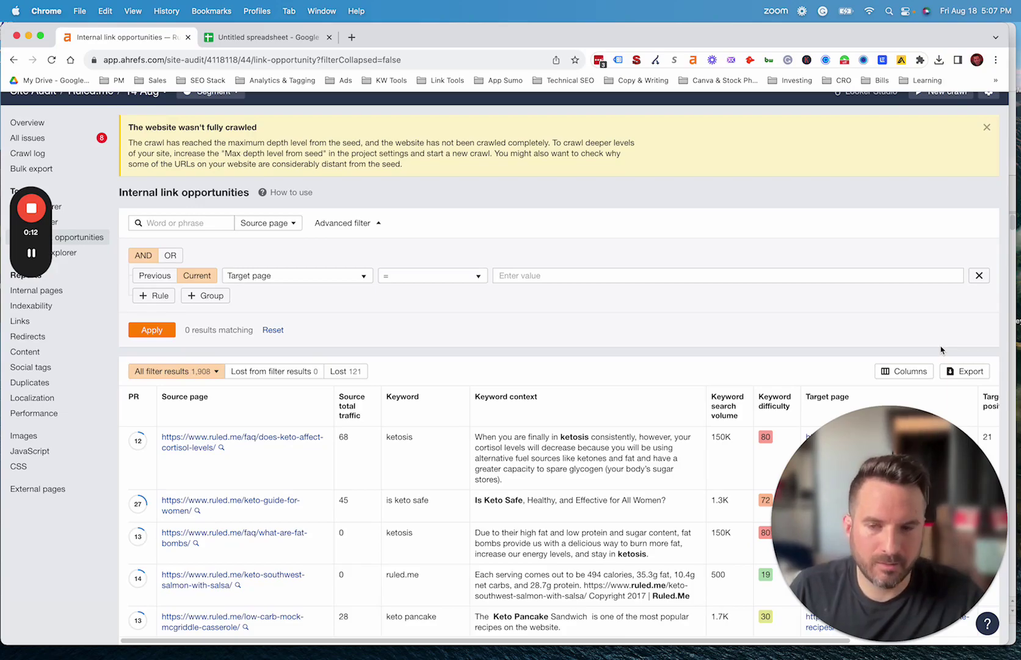
{"action": "scroll", "coordinate": [941, 350], "scroll_direction": "down", "scroll_amount": 15}
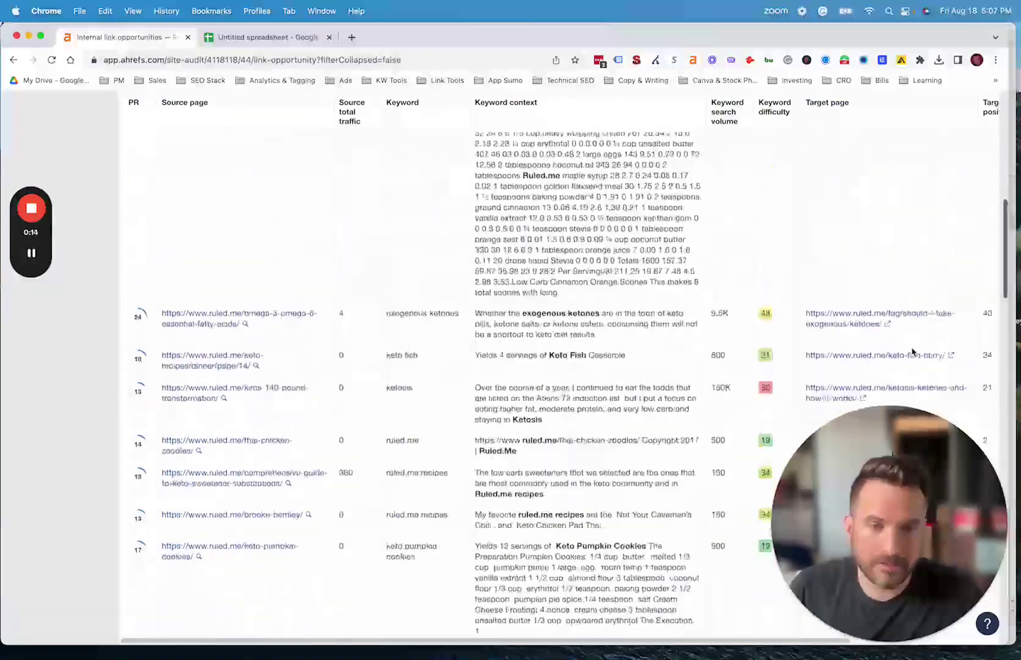
{"action": "scroll", "coordinate": [913, 353], "scroll_direction": "up", "scroll_amount": 15}
{"action": "scroll", "coordinate": [910, 342], "scroll_direction": "down", "scroll_amount": 4}
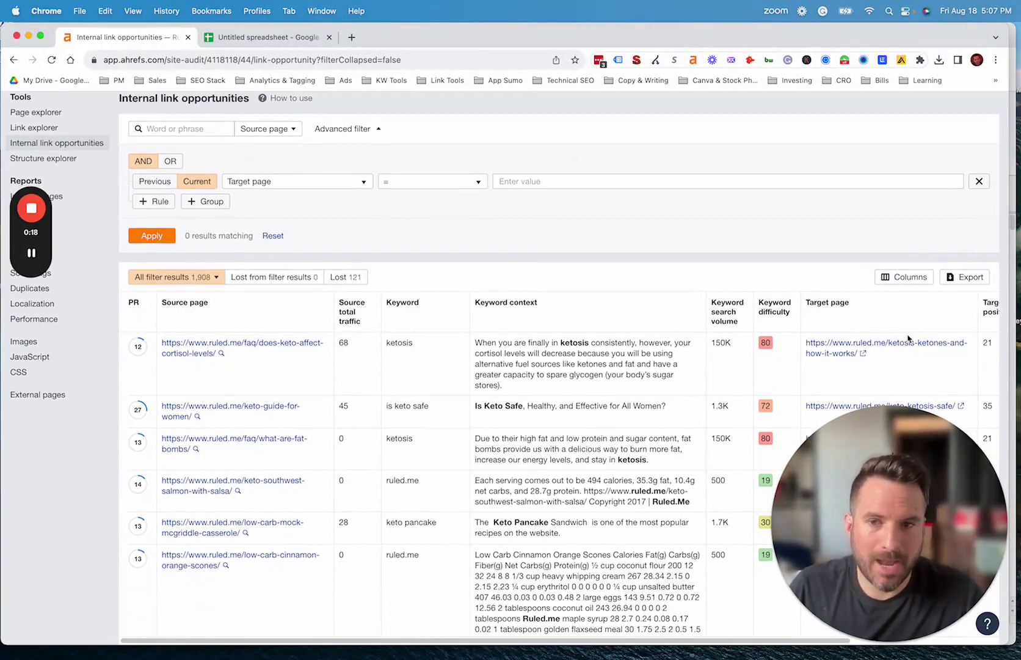
{"action": "left_click", "coordinate": [969, 276]}
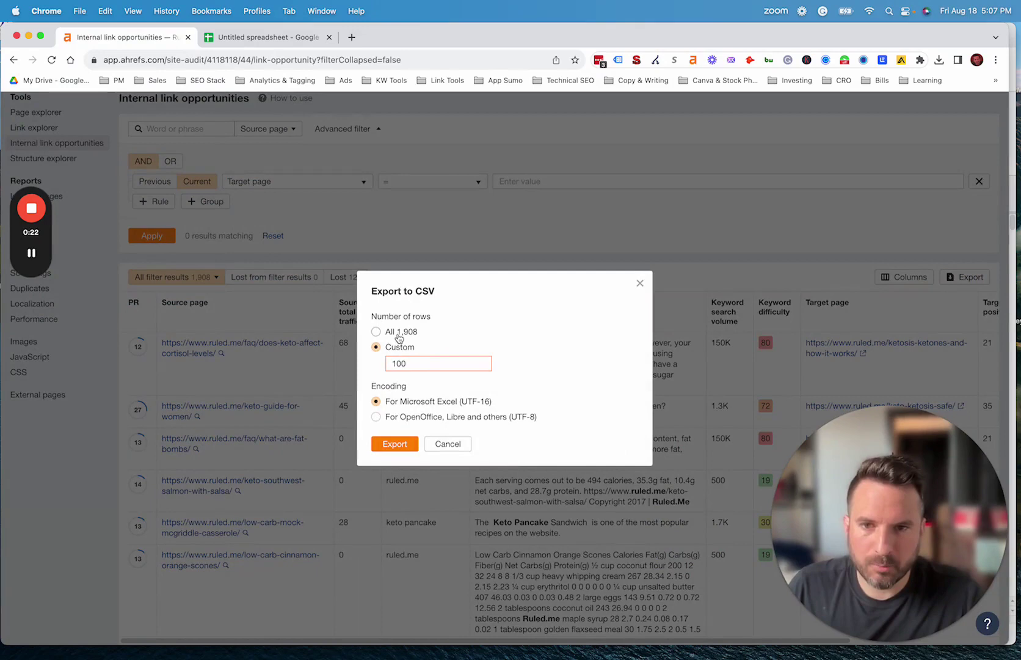
{"action": "left_click", "coordinate": [388, 446]}
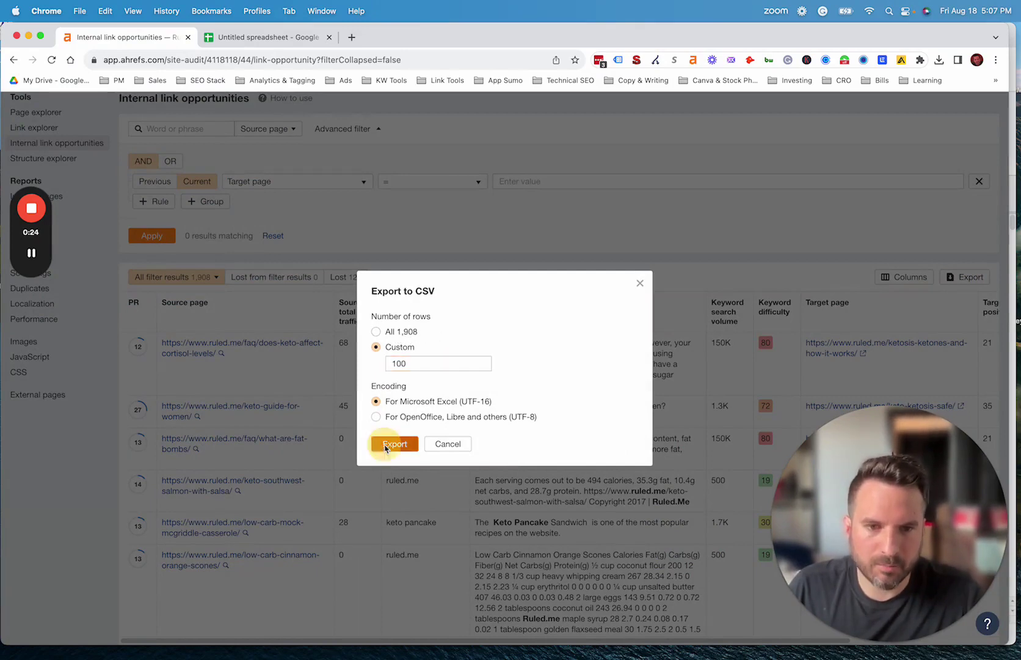
- Import the ruled.me CSV into the untitled spreadsheet, replacing data at the selected cell
{"action": "left_click", "coordinate": [274, 40]}
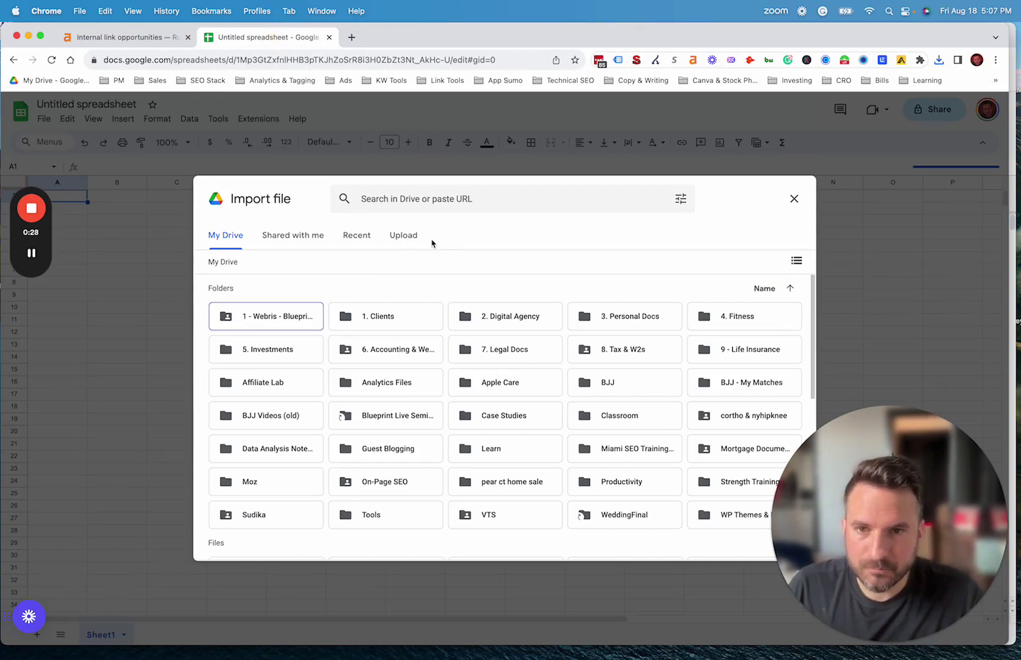
{"action": "left_click", "coordinate": [405, 233]}
{"action": "left_click", "coordinate": [794, 200]}
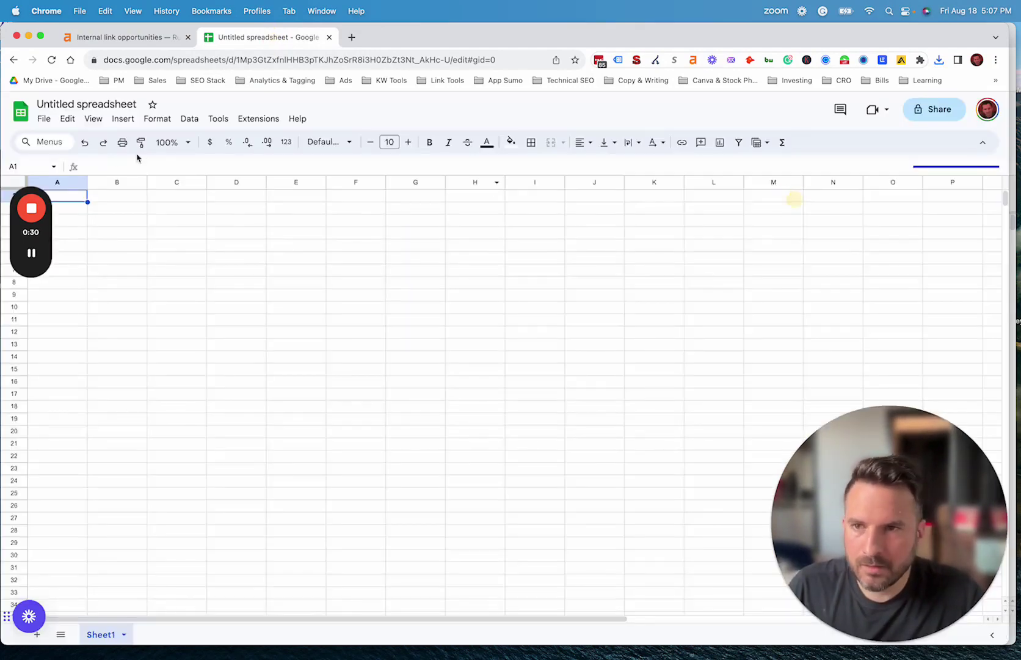
{"action": "left_click", "coordinate": [43, 119]}
{"action": "left_click", "coordinate": [73, 177]}
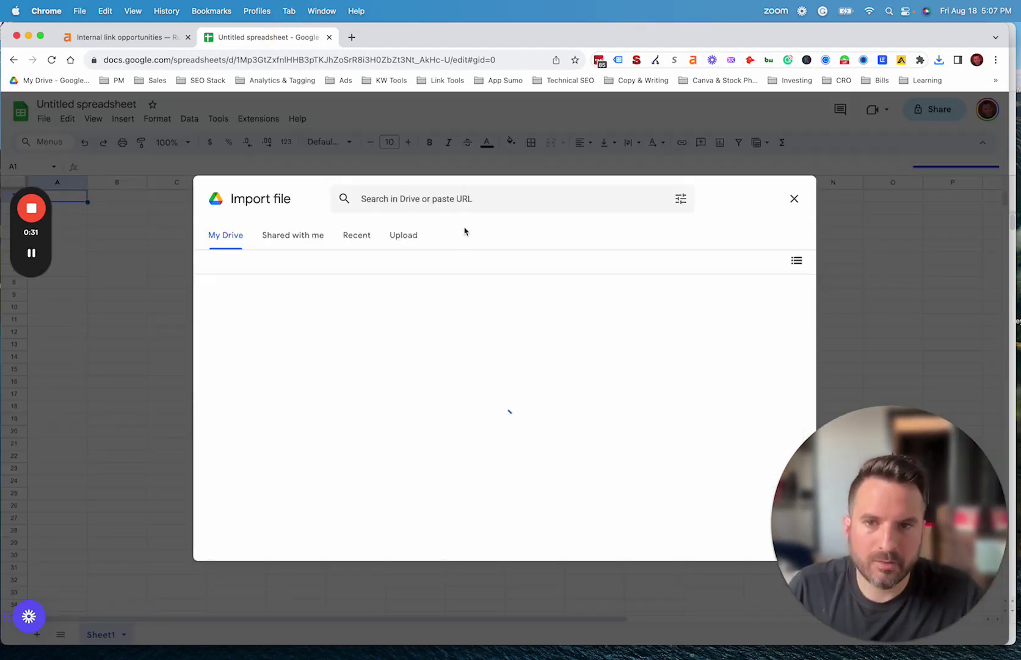
{"action": "left_click", "coordinate": [405, 234]}
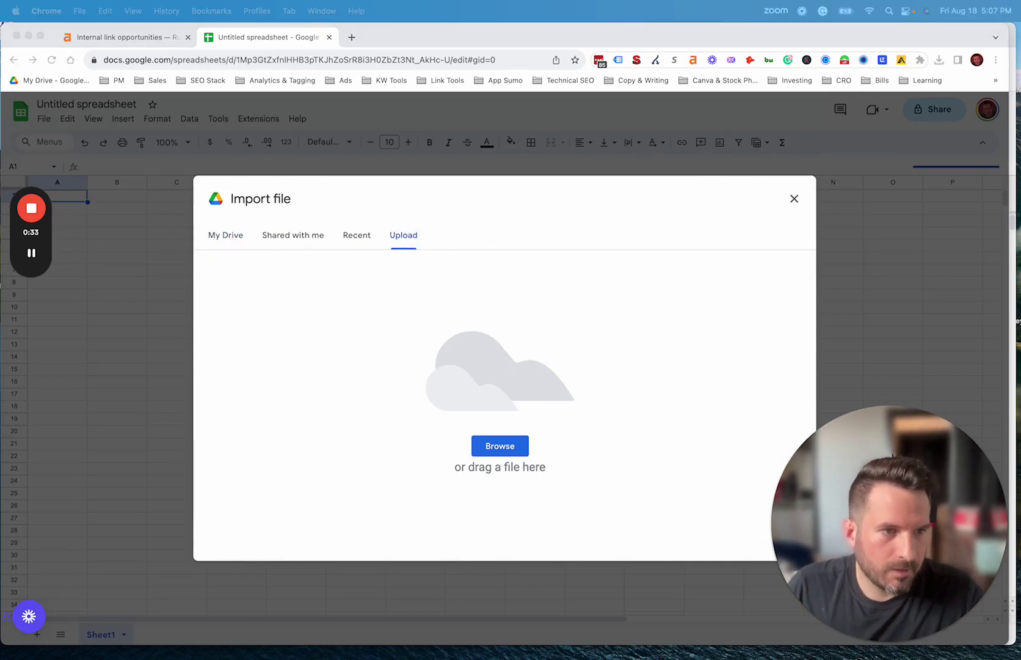
{"action": "left_click_drag", "start_coordinate": [1014, 342], "coordinate": [647, 349]}
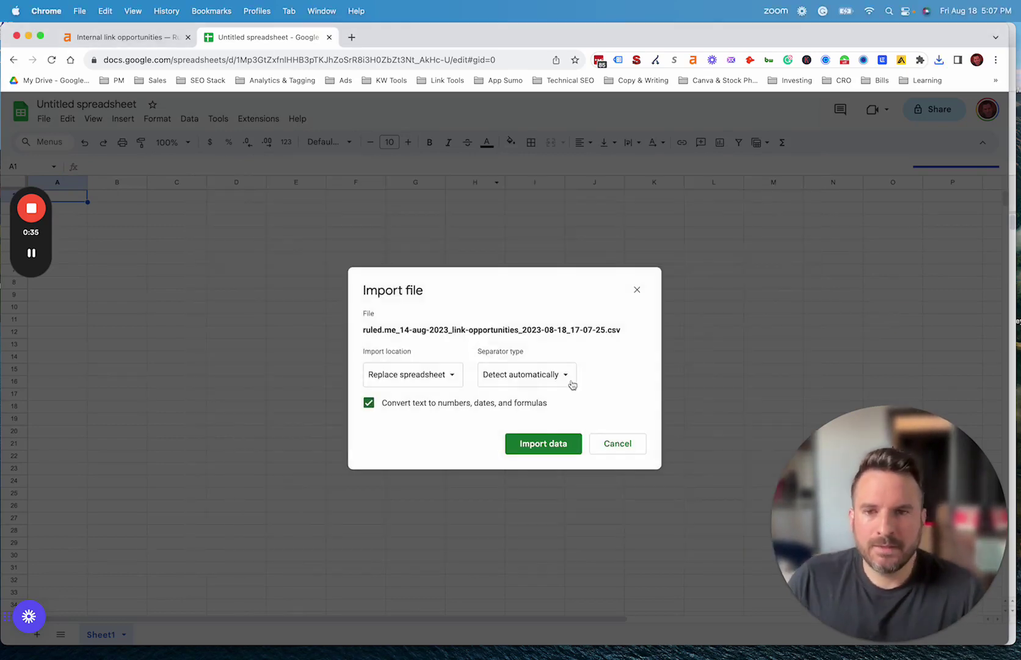
{"action": "left_click", "coordinate": [415, 377]}
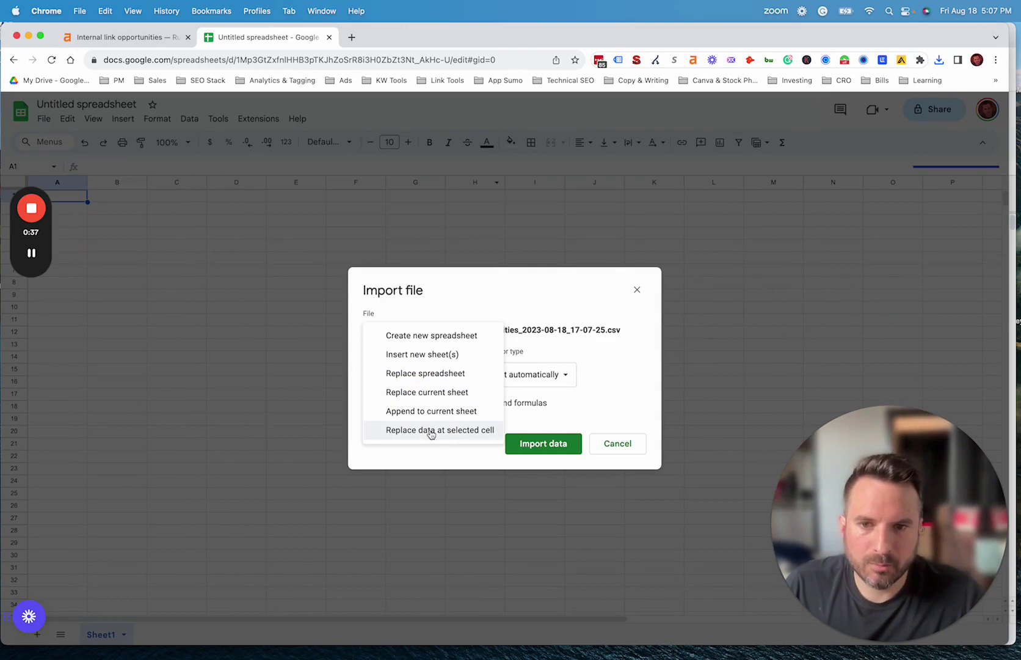
{"action": "left_click", "coordinate": [431, 431]}
{"action": "left_click", "coordinate": [530, 445]}
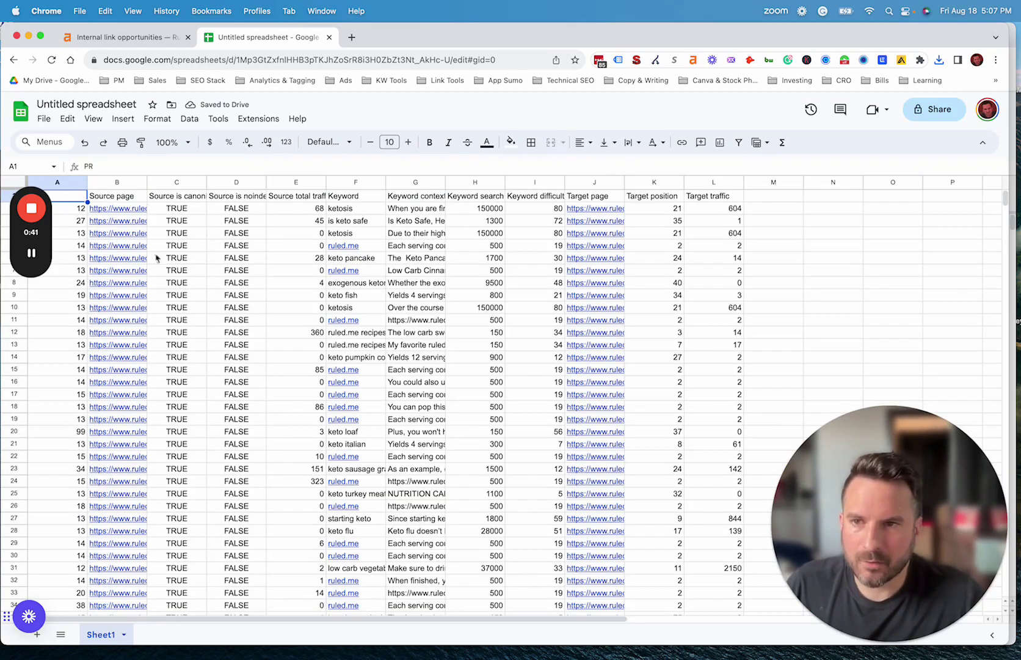
- Apply alternating row colours to the whole sheet
{"action": "left_click", "coordinate": [7, 183]}
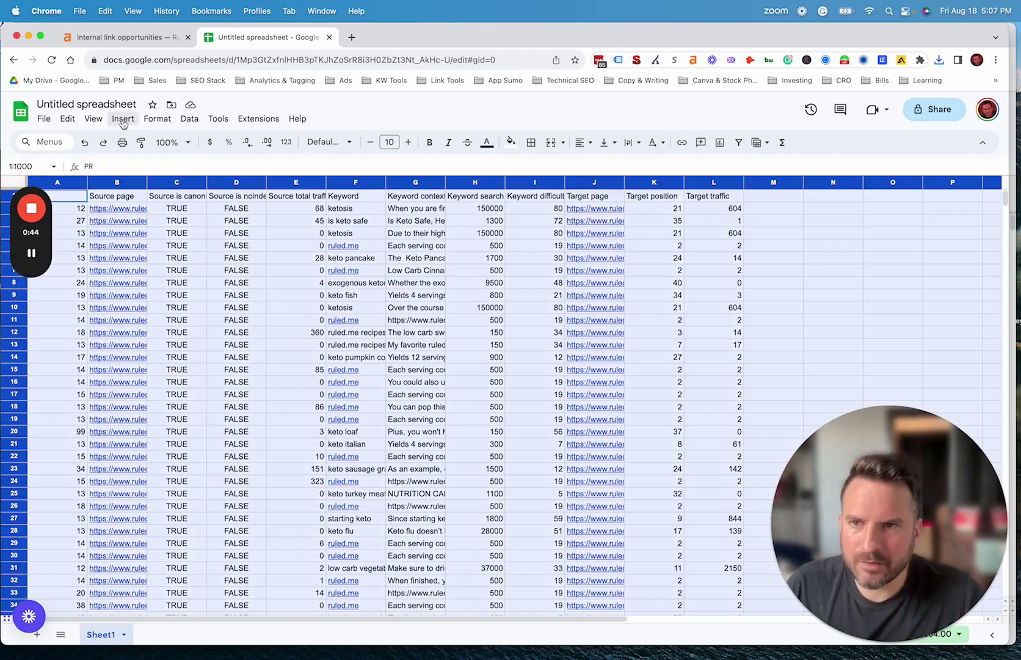
{"action": "left_click", "coordinate": [157, 118]}
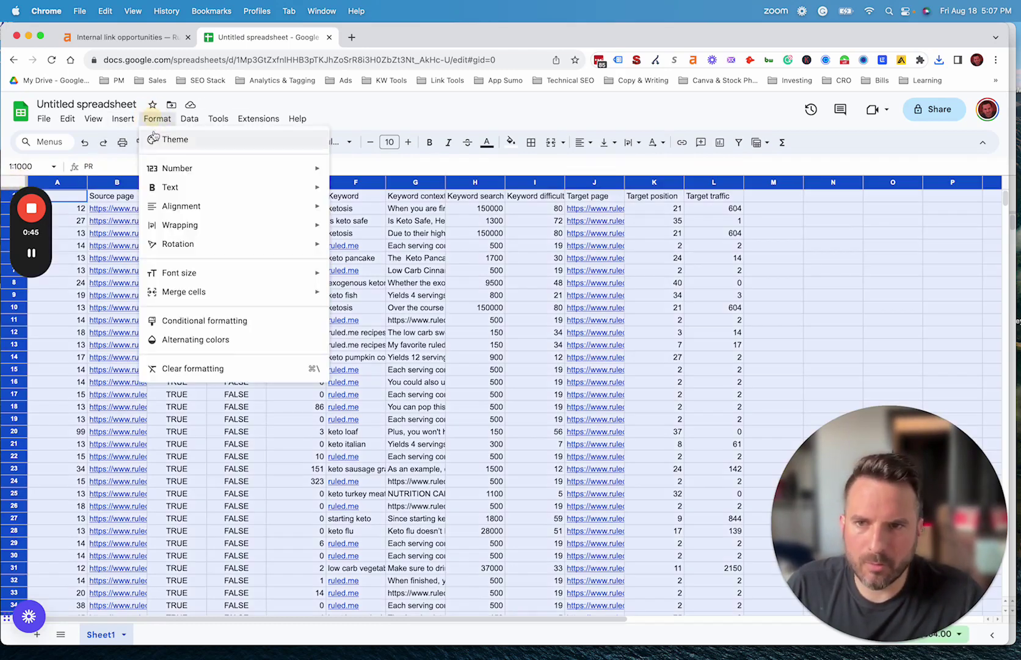
{"action": "left_click", "coordinate": [202, 341]}
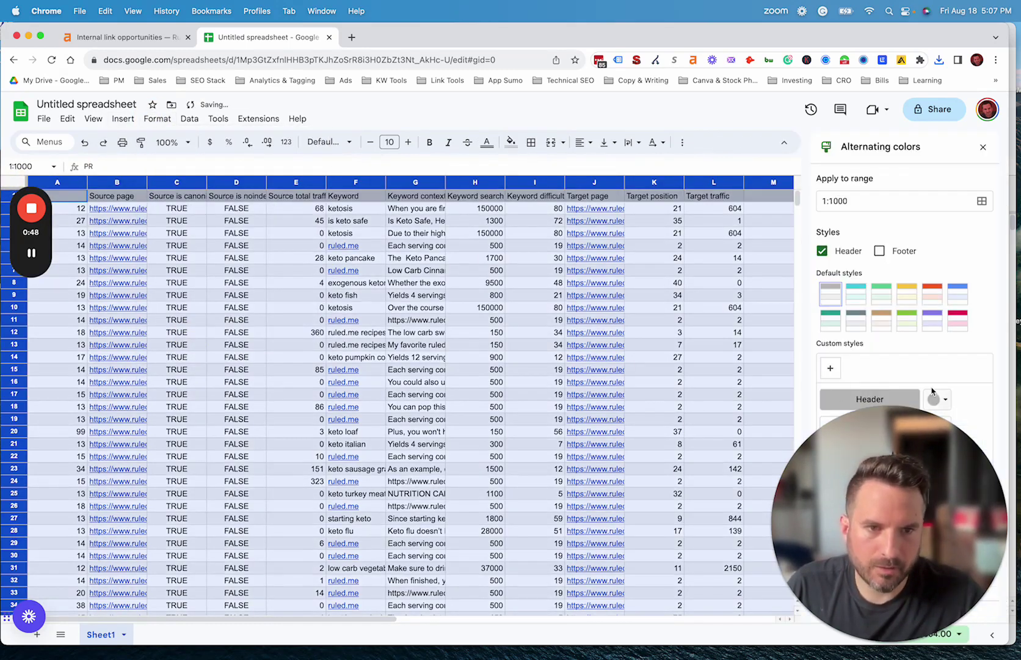
{"action": "left_click_drag", "start_coordinate": [891, 426], "coordinate": [887, 206]}
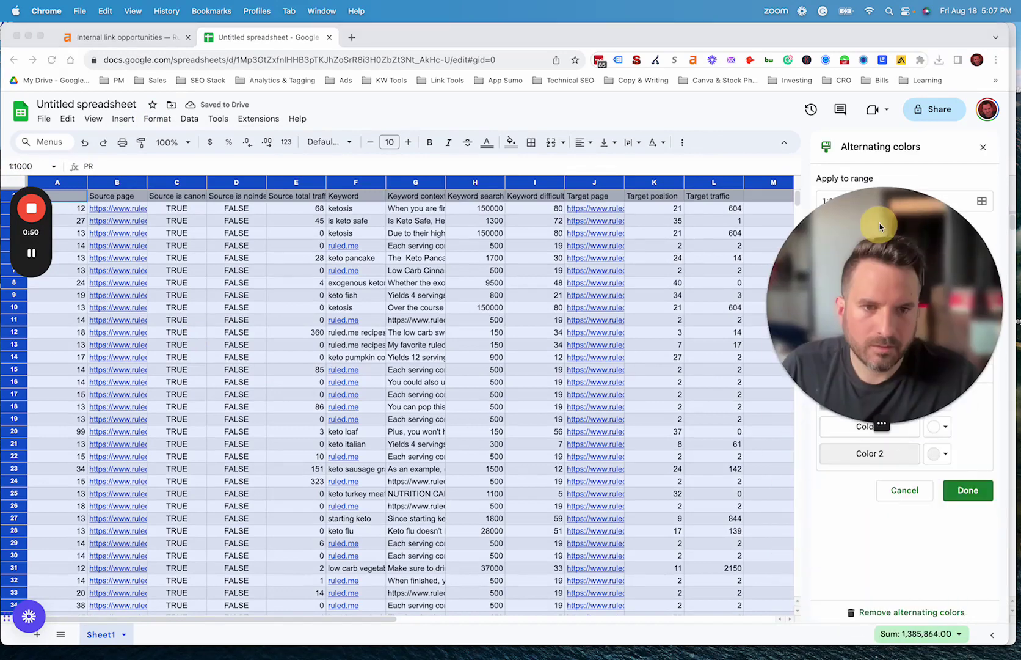
{"action": "left_click", "coordinate": [966, 491]}
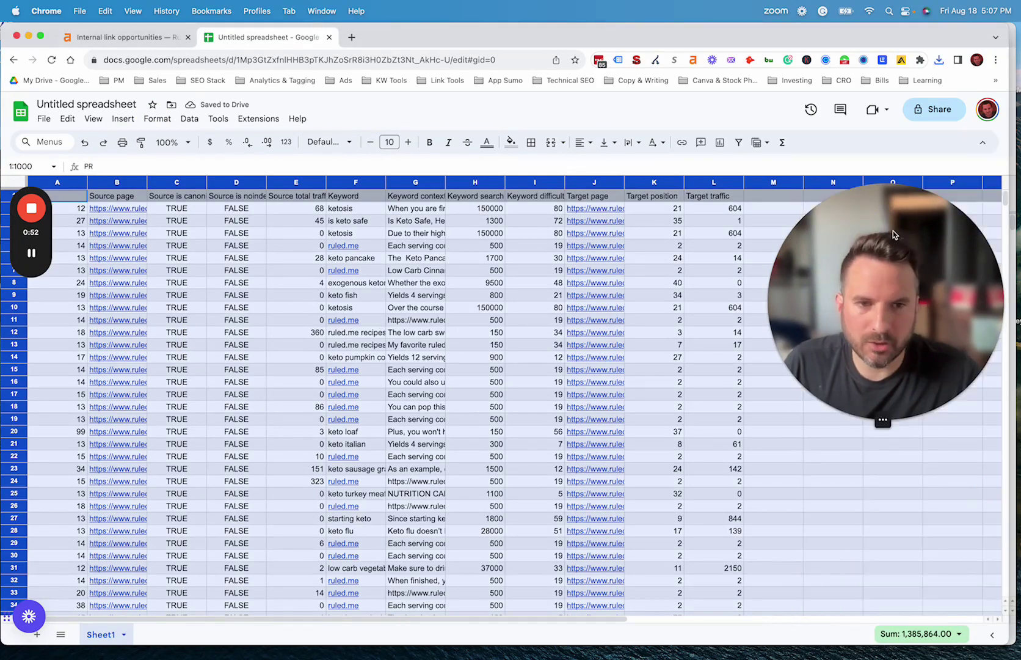
{"action": "left_click_drag", "start_coordinate": [904, 285], "coordinate": [941, 472]}
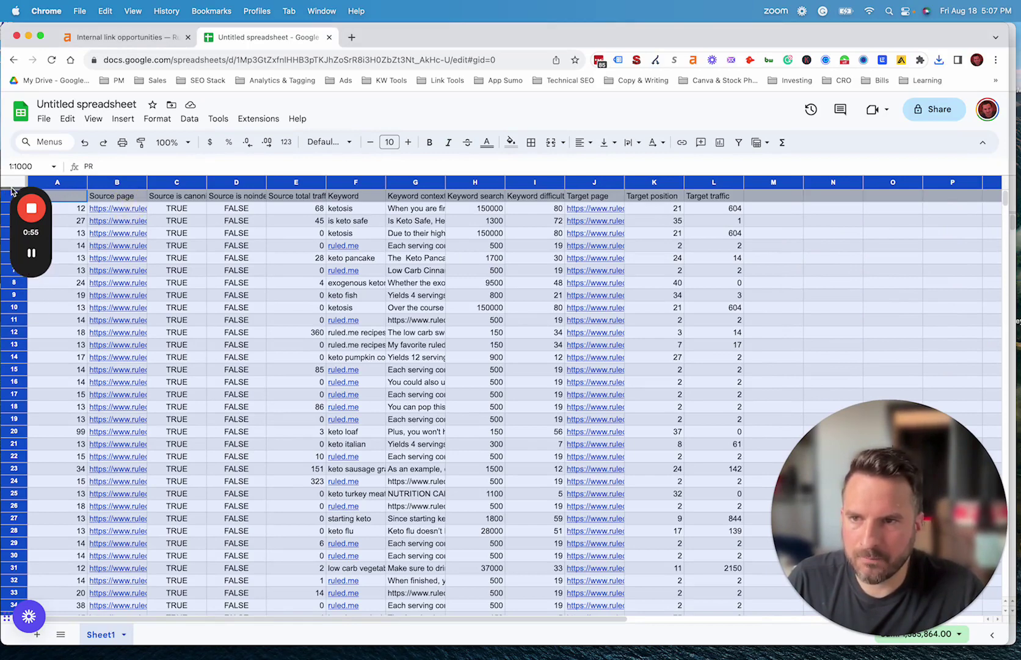
{"action": "left_click", "coordinate": [117, 224]}
{"action": "key", "text": "ctrl+a"}
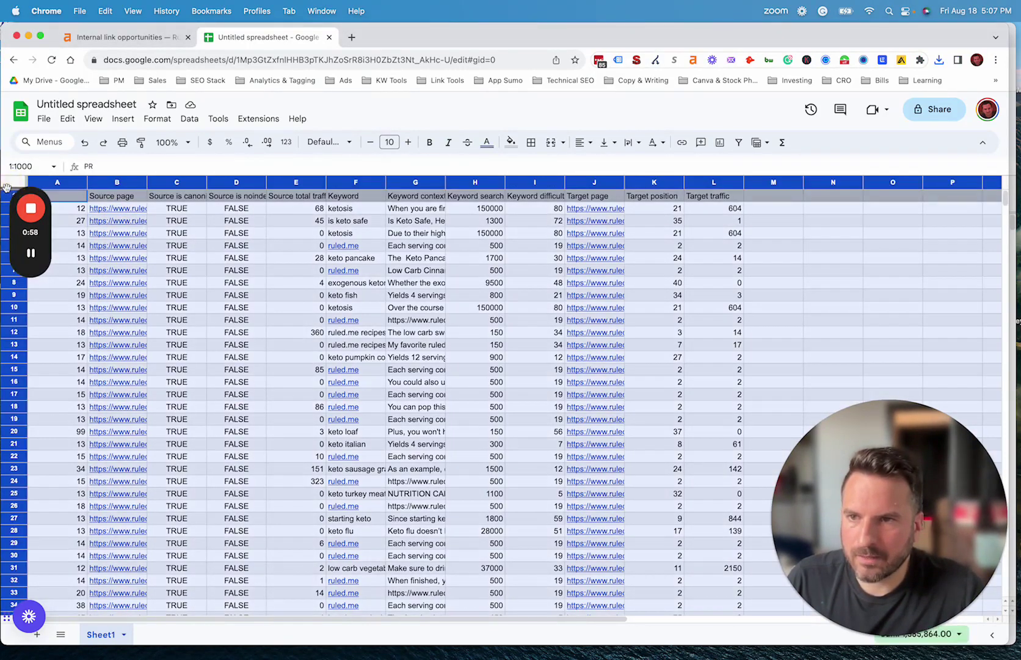
{"action": "left_click", "coordinate": [208, 272]}
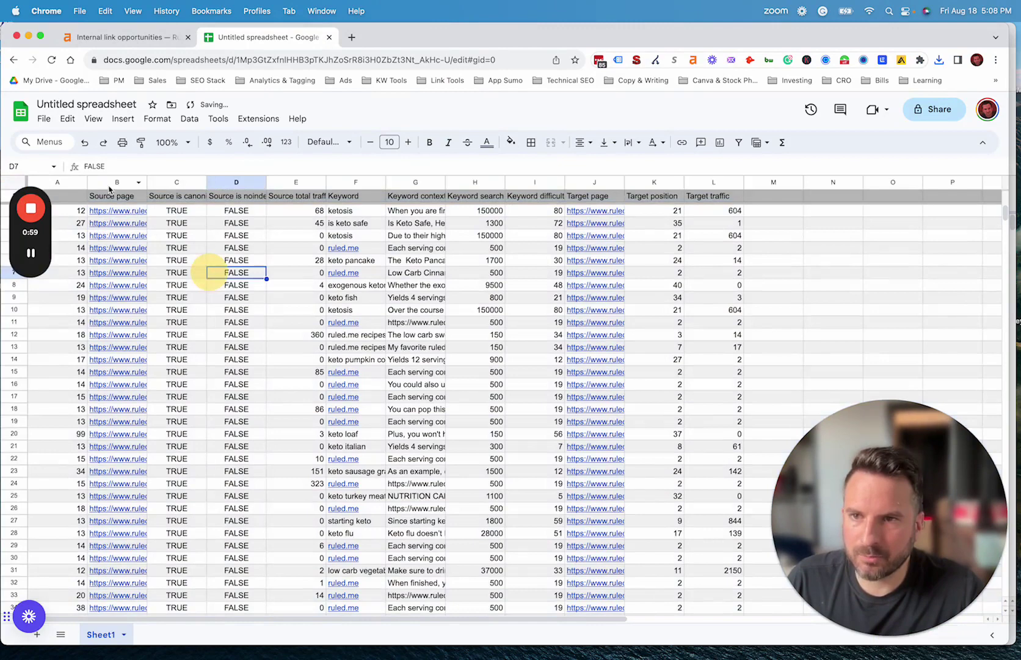
- Centre and wrap the header row labels
{"action": "left_click", "coordinate": [5, 195]}
{"action": "left_click", "coordinate": [580, 142]}
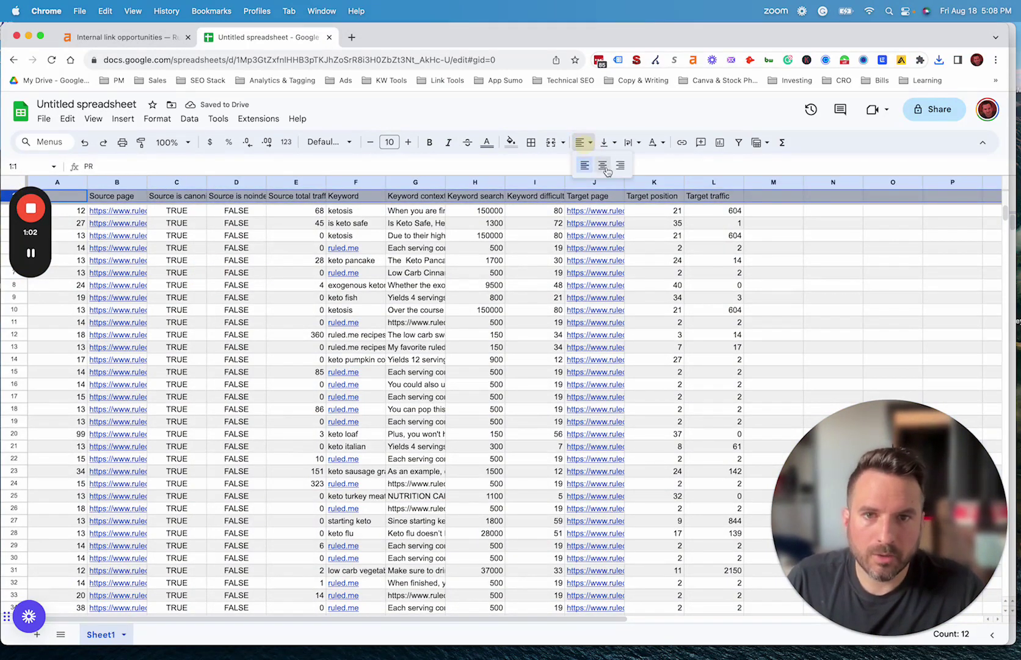
{"action": "left_click", "coordinate": [605, 165]}
{"action": "left_click", "coordinate": [629, 142]}
{"action": "left_click", "coordinate": [650, 166]}
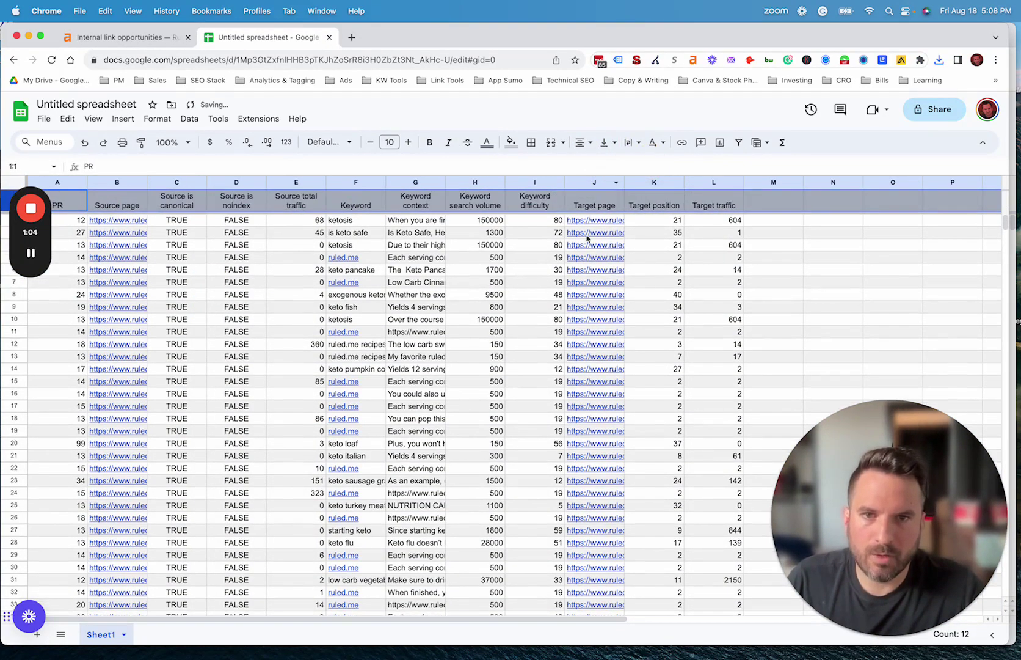
{"action": "left_click", "coordinate": [595, 244]}
- Create a filter across the whole table
{"action": "left_click", "coordinate": [18, 182]}
{"action": "left_click", "coordinate": [189, 118]}
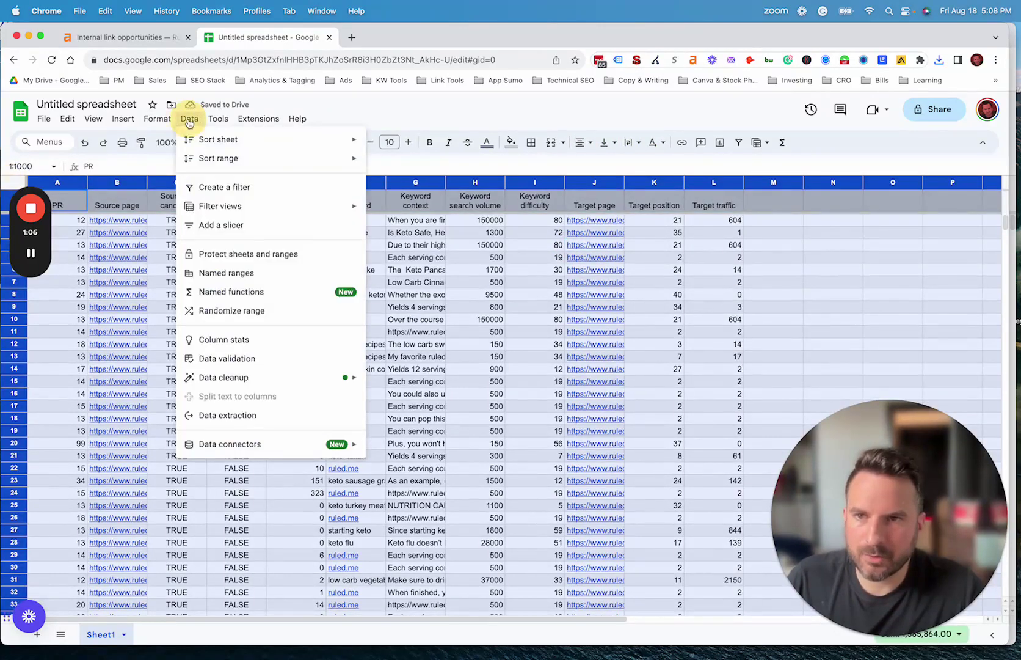
{"action": "left_click", "coordinate": [239, 187]}
{"action": "left_click", "coordinate": [340, 375]}
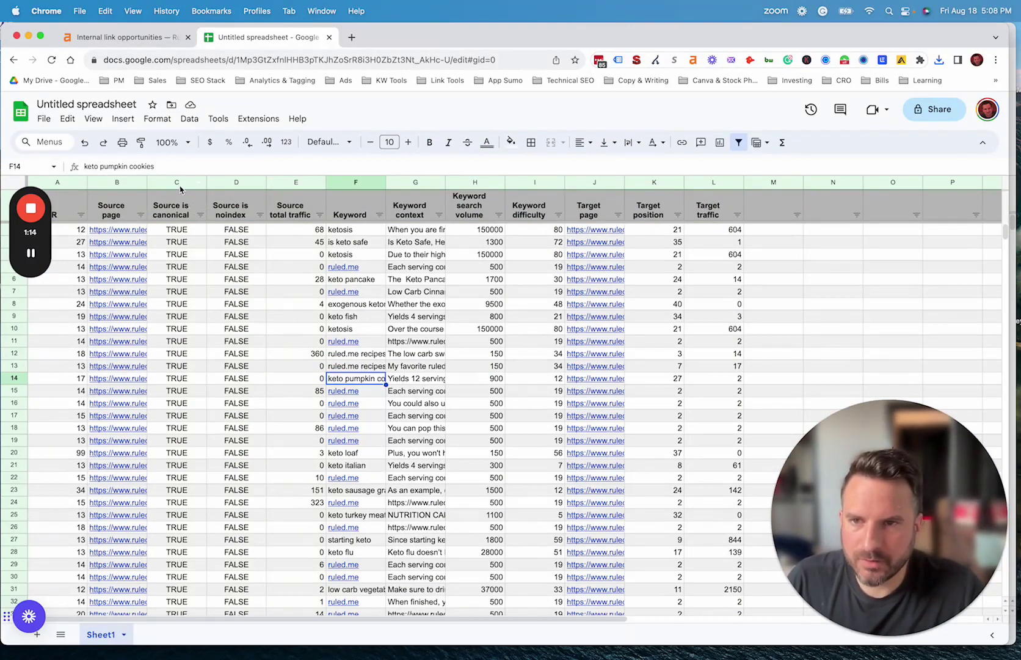
- Delete columns C through E, including Source is canonical and noindex
{"action": "left_click_drag", "start_coordinate": [177, 183], "coordinate": [280, 181]}
{"action": "right_click", "coordinate": [279, 180]}
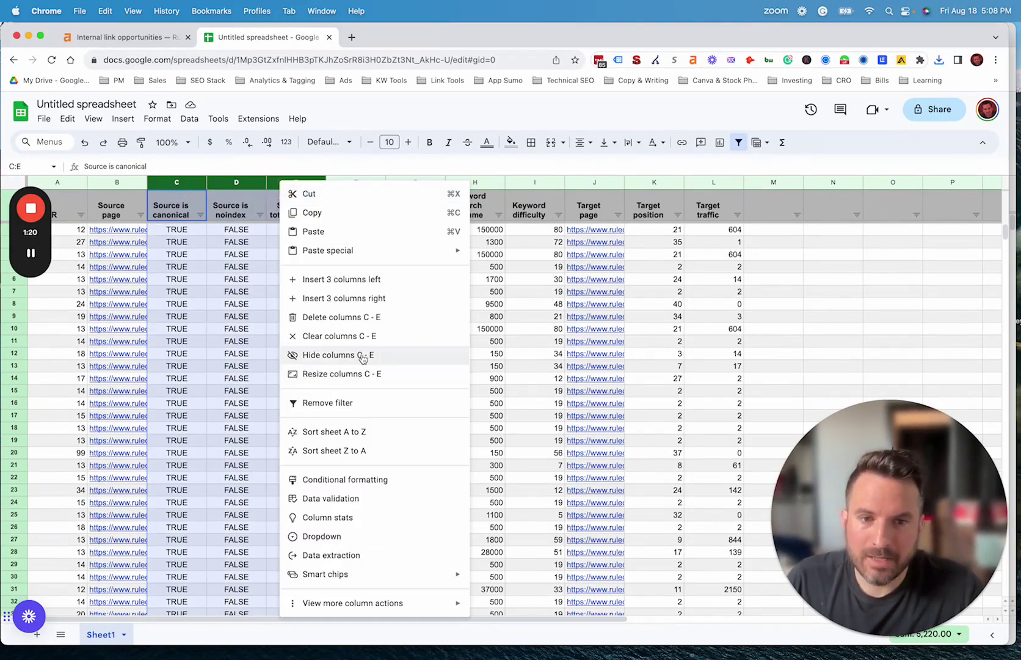
{"action": "left_click", "coordinate": [337, 317]}
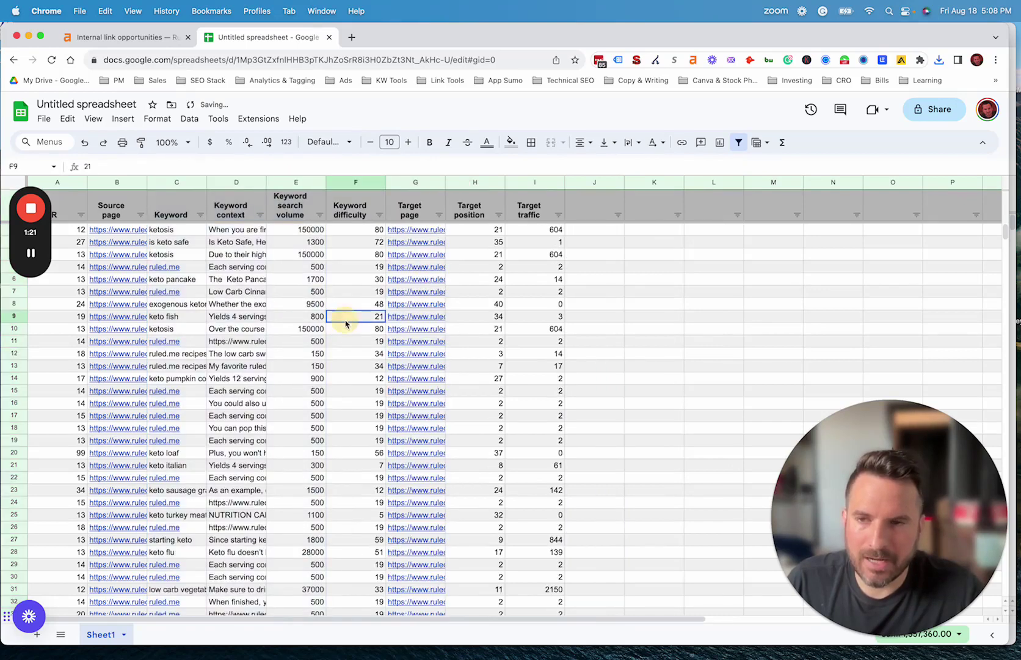
- Delete the PR column and widen Source page so full URLs show
{"action": "left_click", "coordinate": [69, 181]}
{"action": "right_click", "coordinate": [69, 182]}
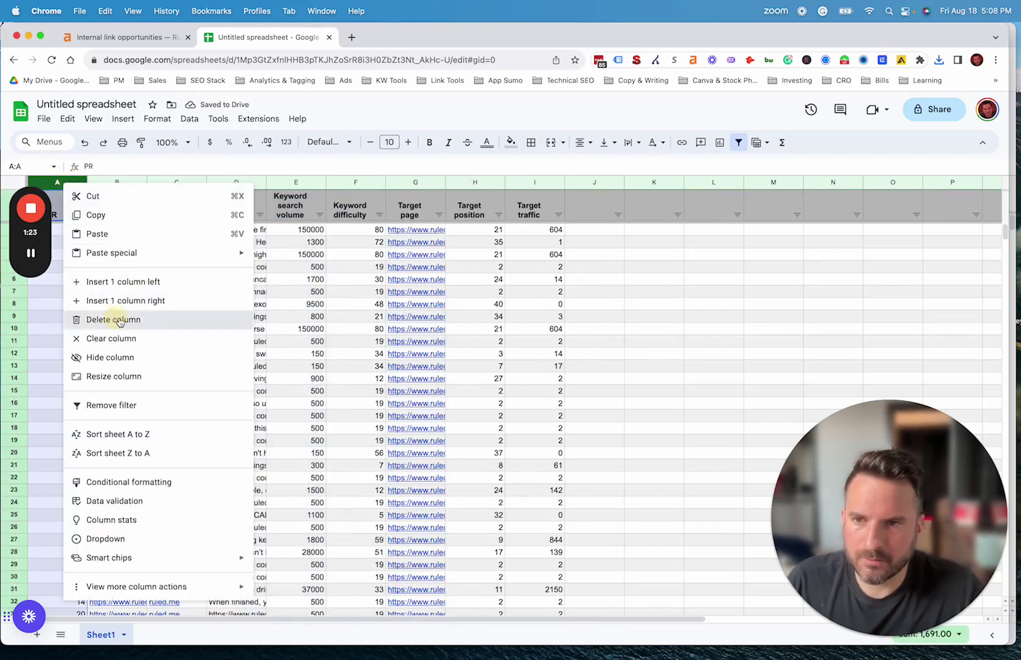
{"action": "left_click", "coordinate": [116, 317]}
{"action": "left_click", "coordinate": [226, 291]}
{"action": "left_click_drag", "start_coordinate": [87, 181], "coordinate": [580, 183]}
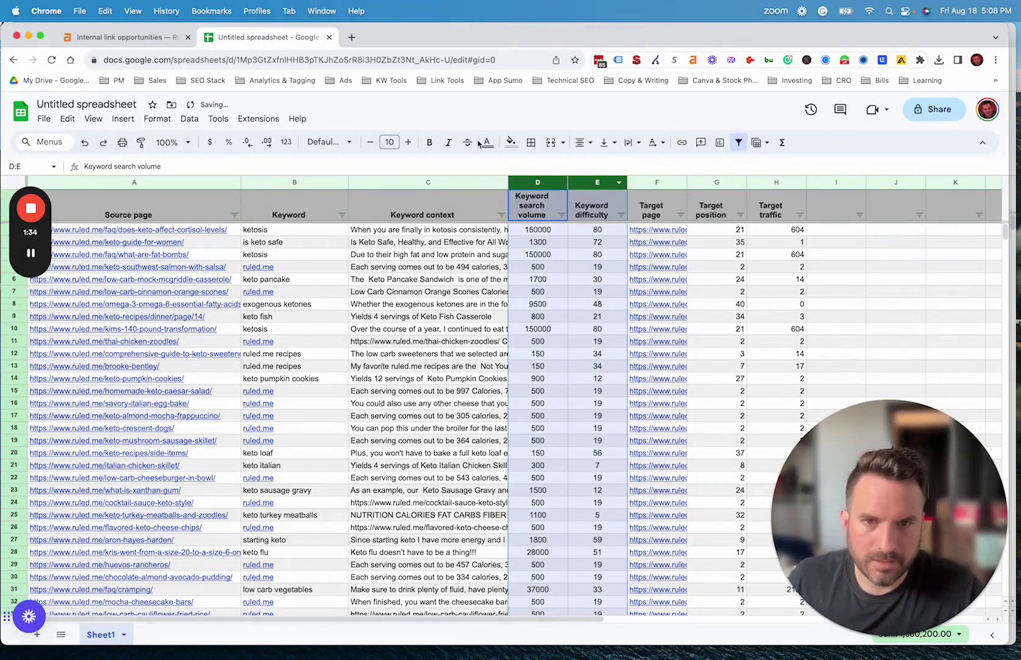
- Format Keyword search volume with thousands separators and no decimal places
{"action": "left_click", "coordinate": [540, 279]}
{"action": "left_click", "coordinate": [537, 182]}
{"action": "left_click", "coordinate": [287, 142]}
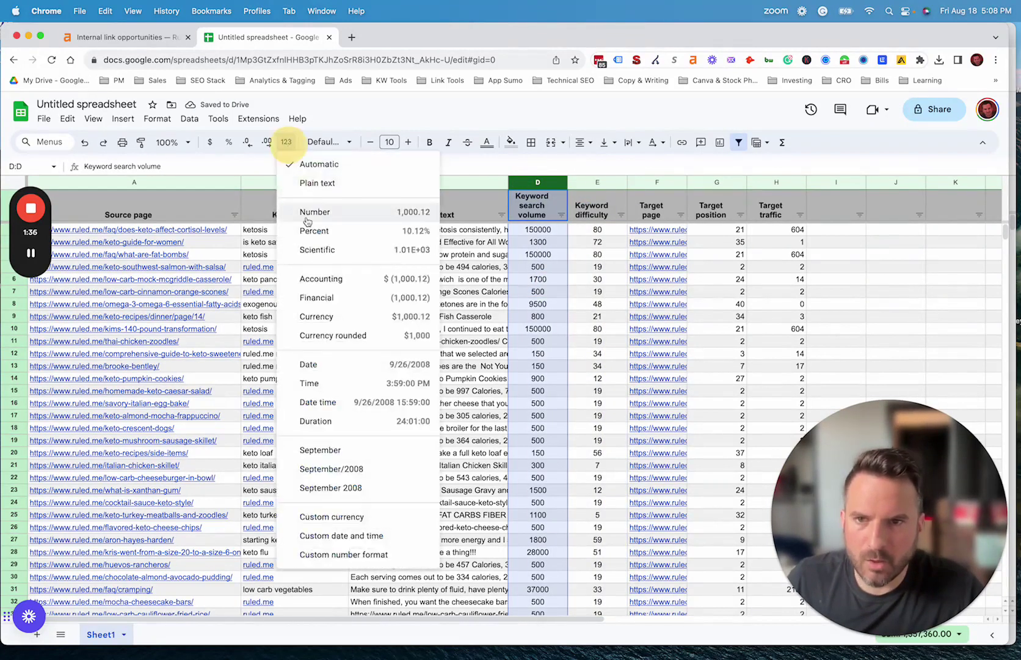
{"action": "left_click", "coordinate": [307, 212]}
{"action": "left_click", "coordinate": [246, 141]}
{"action": "left_click", "coordinate": [247, 142]}
{"action": "left_click", "coordinate": [531, 234]}
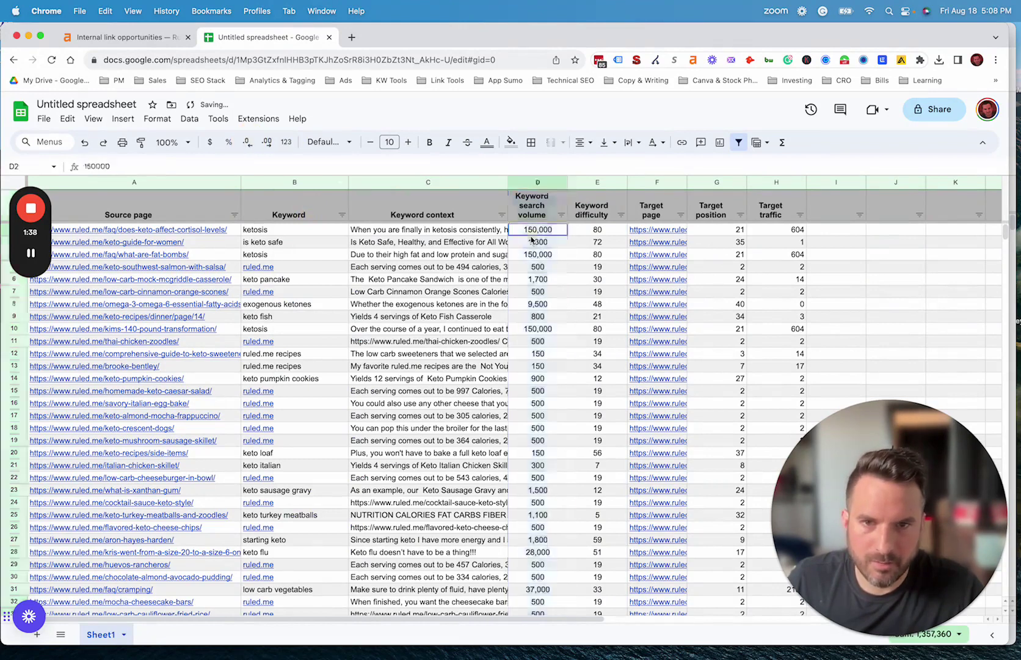
{"action": "left_click_drag", "start_coordinate": [530, 240], "coordinate": [532, 243]}
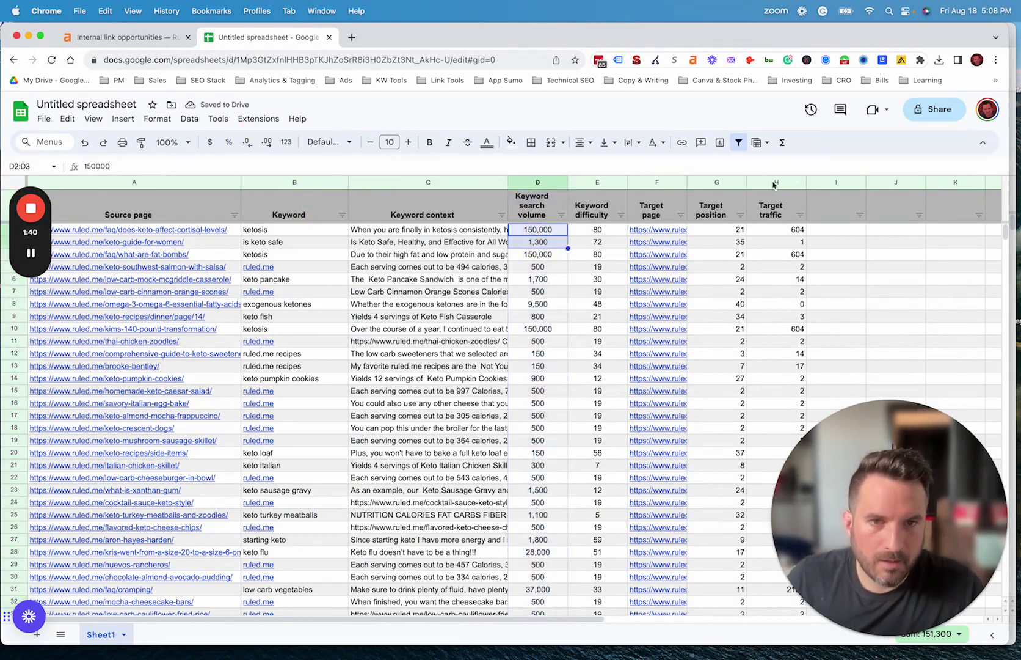
- Delete columns H through V, including Target traffic, and widen Target page
{"action": "left_click_drag", "start_coordinate": [774, 182], "coordinate": [953, 183]}
{"action": "right_click", "coordinate": [818, 182]}
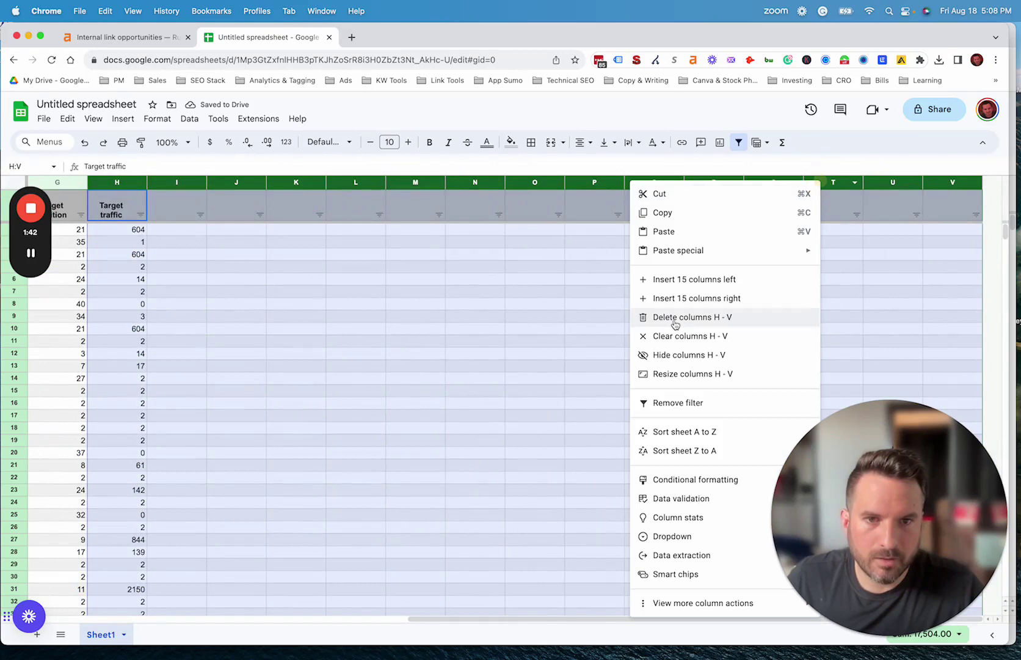
{"action": "left_click", "coordinate": [675, 318]}
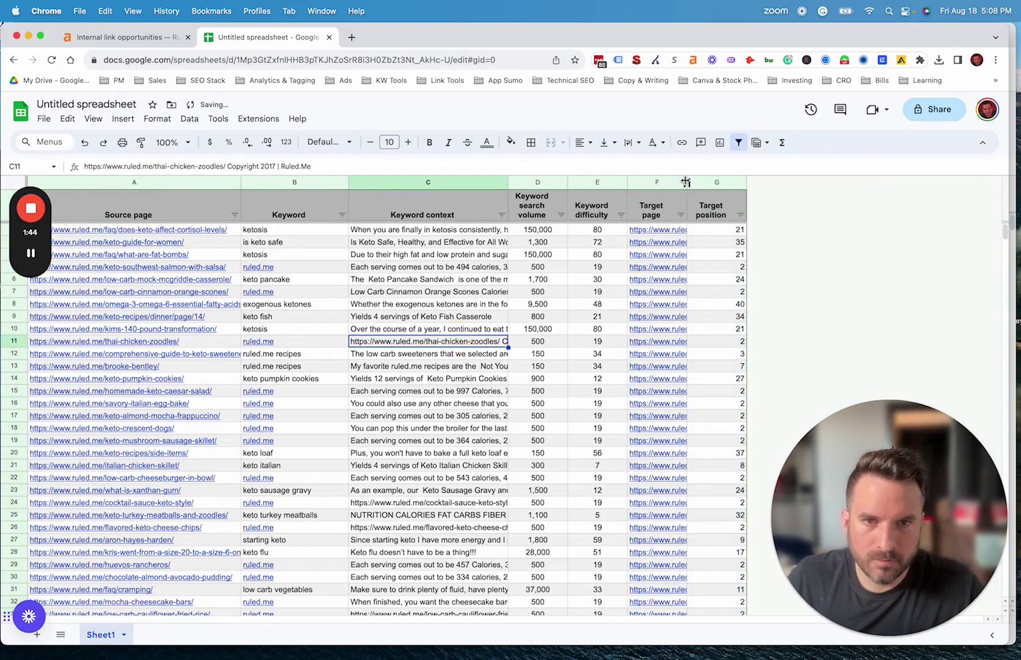
{"action": "left_click_drag", "start_coordinate": [686, 181], "coordinate": [849, 182]}
- Centre the Target position numbers in column G and spot-check the values
{"action": "left_click", "coordinate": [867, 182]}
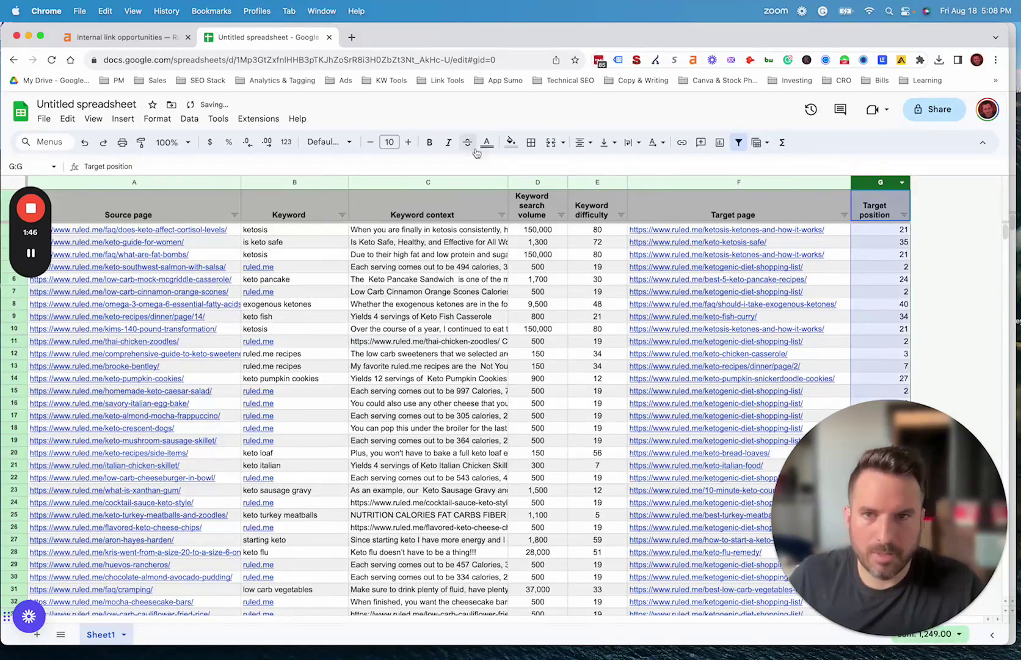
{"action": "left_click", "coordinate": [580, 141]}
{"action": "left_click", "coordinate": [598, 165]}
{"action": "left_click", "coordinate": [301, 352]}
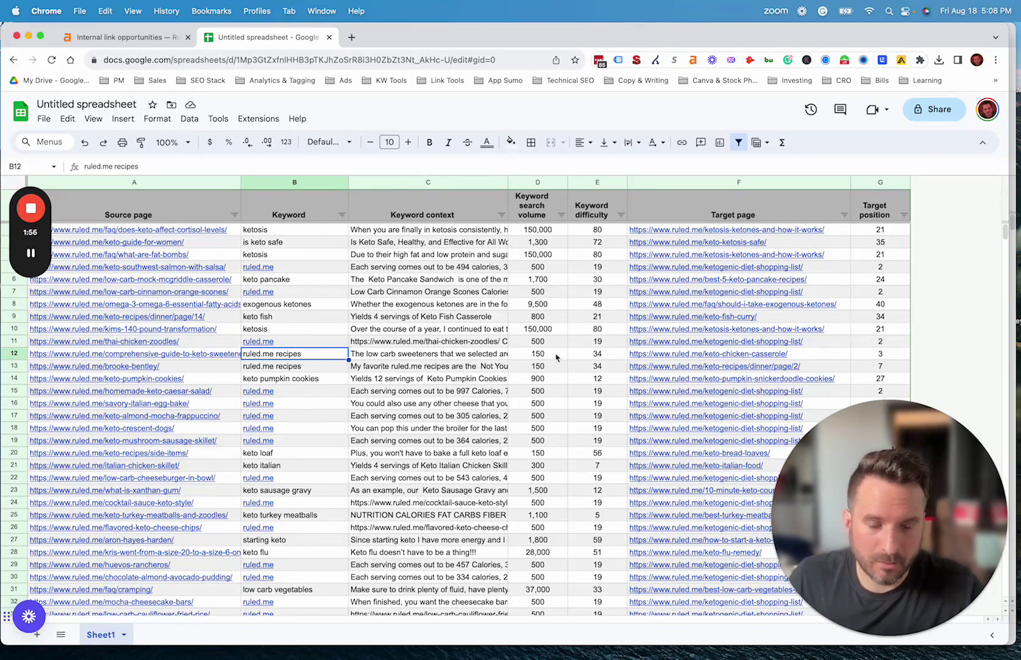
{"action": "left_click", "coordinate": [175, 233]}
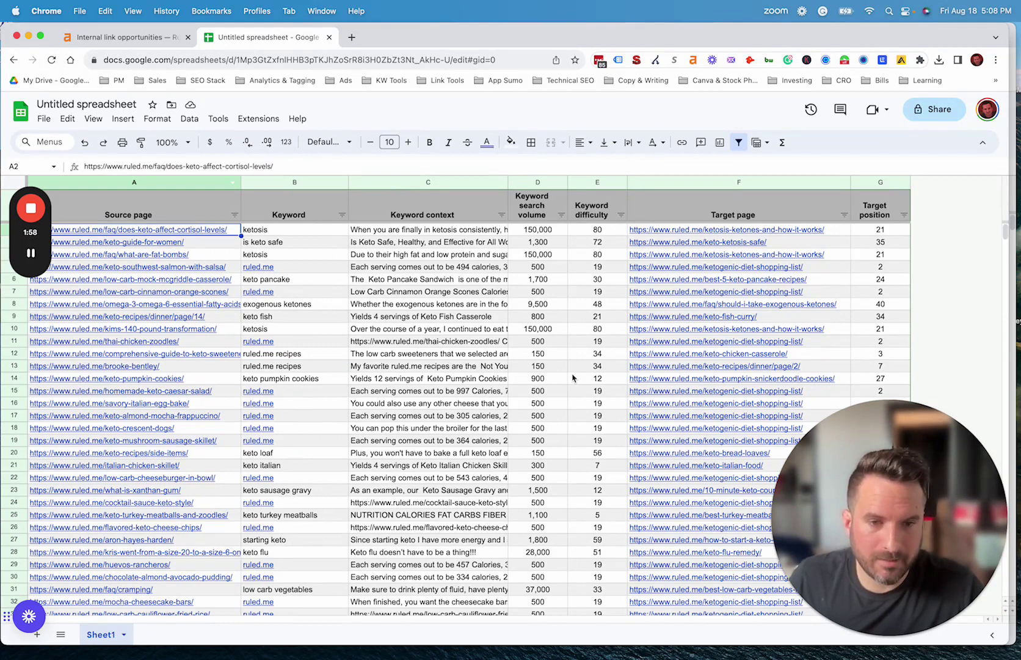
{"action": "left_click", "coordinate": [876, 245]}
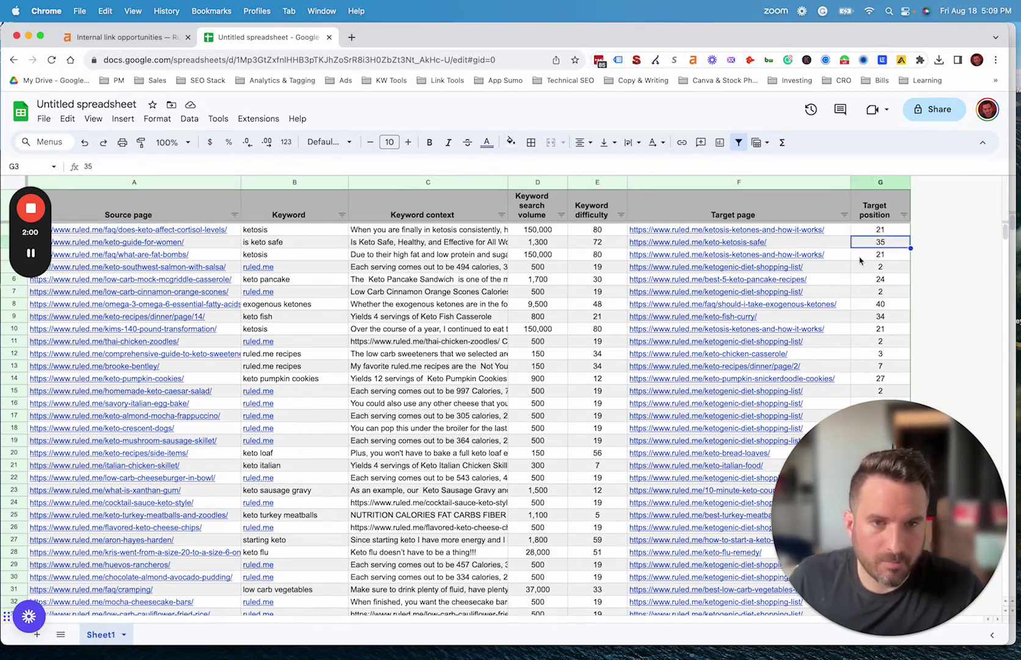
{"action": "left_click", "coordinate": [881, 182]}
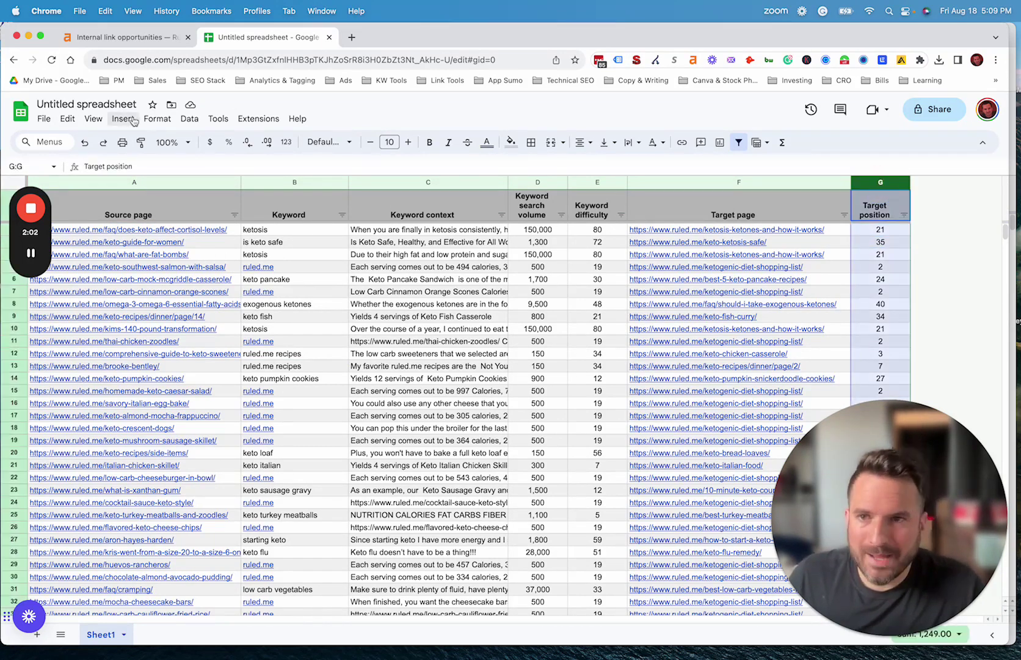
- Add a conditional format rule on column G for values less than or equal to 10.99
{"action": "left_click", "coordinate": [157, 119]}
{"action": "left_click", "coordinate": [205, 320]}
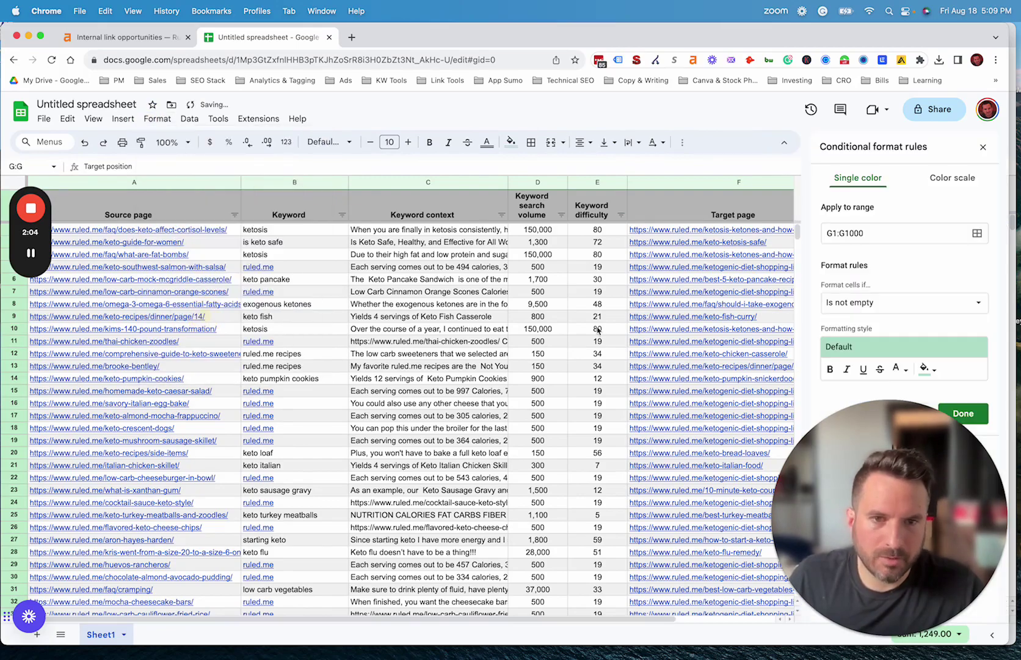
{"action": "left_click", "coordinate": [855, 301]}
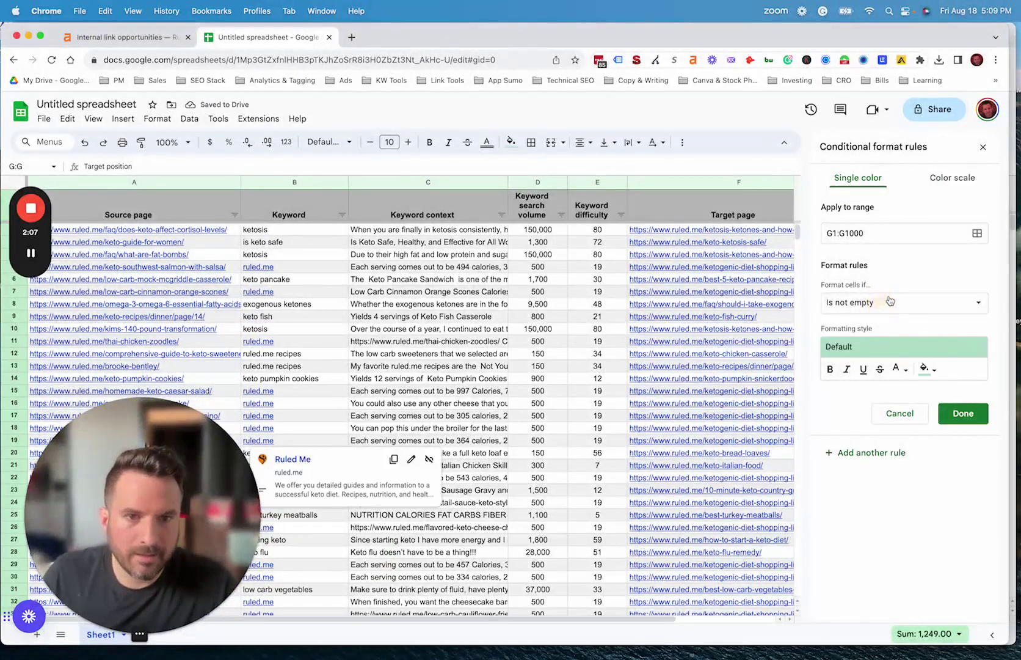
{"action": "left_click", "coordinate": [855, 301]}
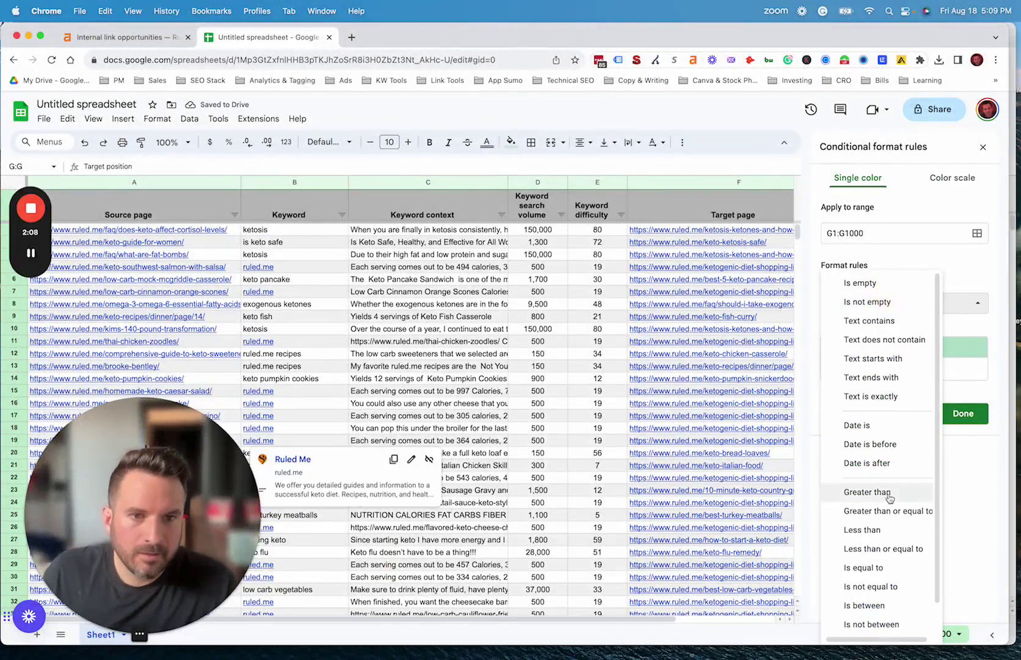
{"action": "left_click", "coordinate": [849, 548]}
{"action": "type", "text": "10.99"}
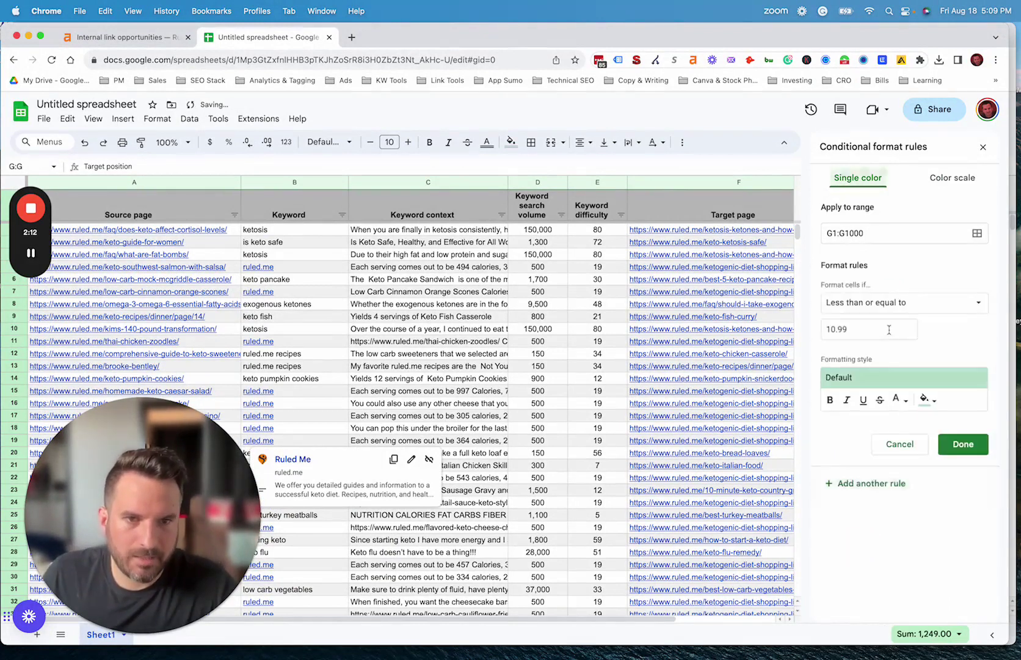
- Add a yellow rule for positions between 10.99 and 20.99
{"action": "left_click", "coordinate": [890, 305]}
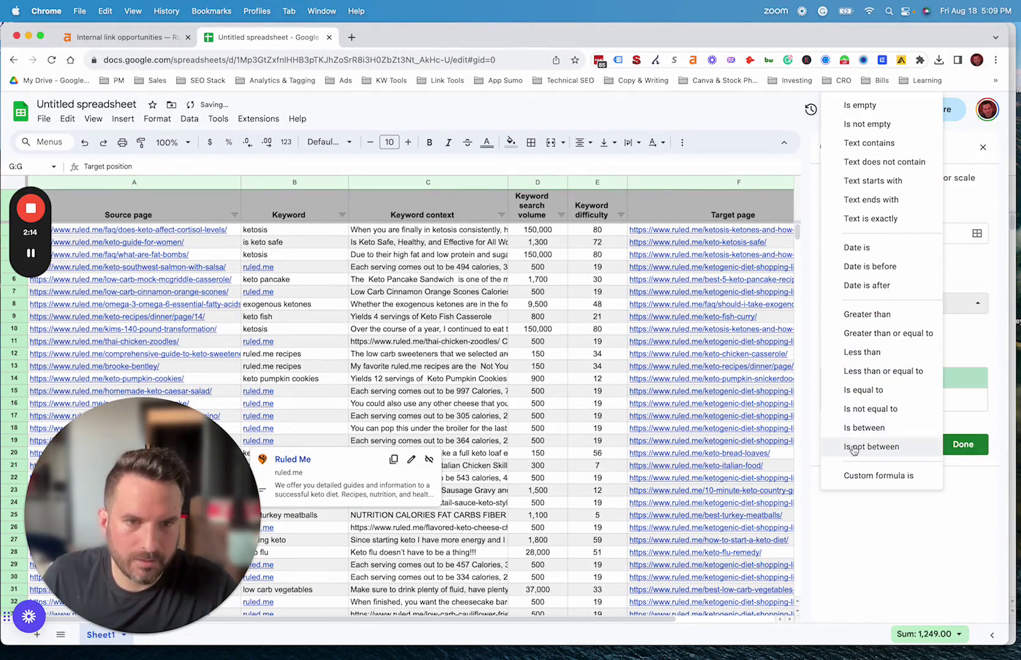
{"action": "left_click", "coordinate": [865, 427]}
{"action": "left_click", "coordinate": [868, 359]}
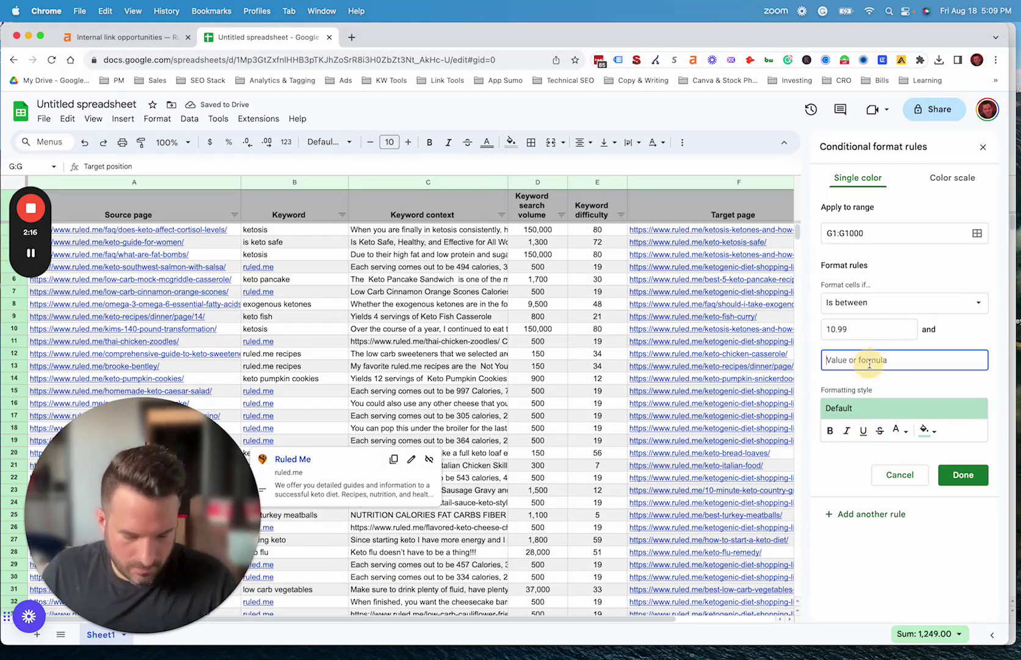
{"action": "type", "text": "20.99"}
{"action": "left_click", "coordinate": [904, 408]}
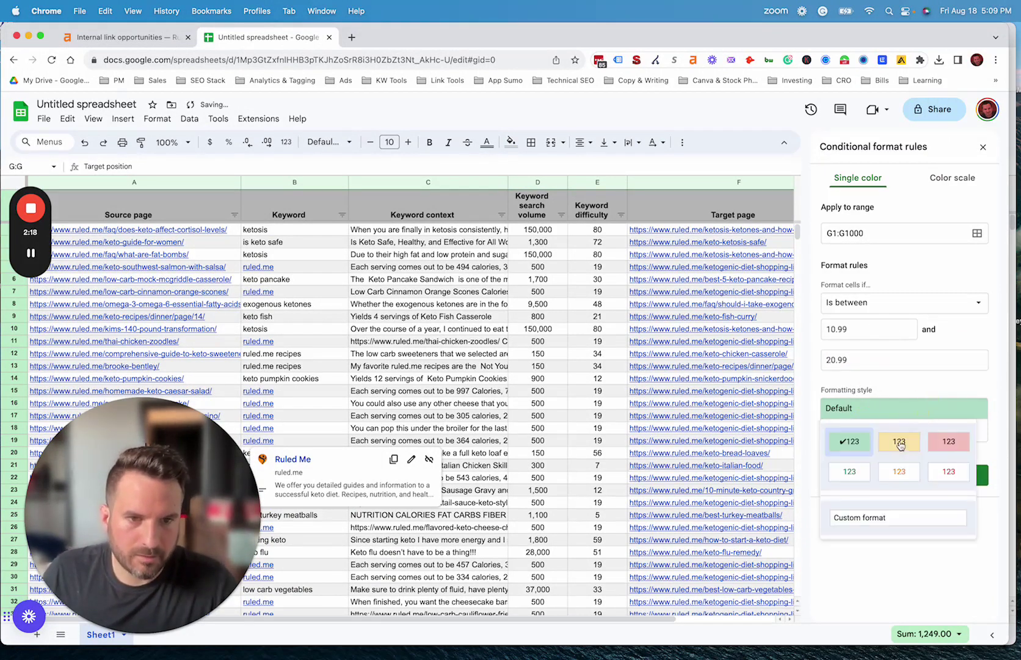
{"action": "left_click", "coordinate": [903, 440]}
- Add a red rule for positions greater than 20.99 and save the rules
{"action": "left_click", "coordinate": [855, 517]}
{"action": "left_click", "coordinate": [874, 302]}
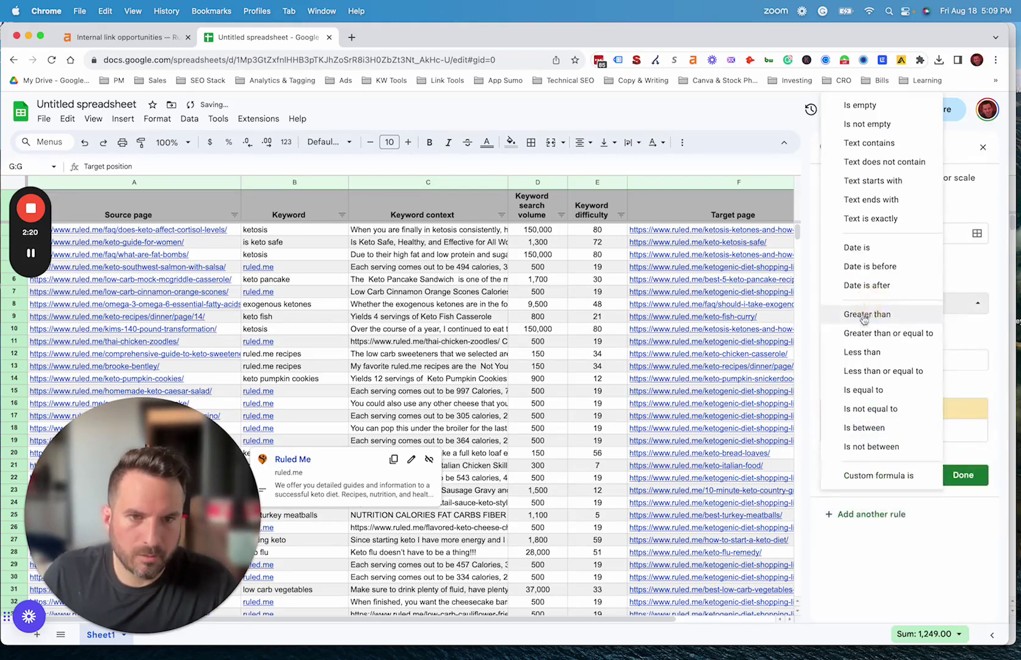
{"action": "left_click", "coordinate": [879, 312]}
{"action": "left_click", "coordinate": [828, 329]}
{"action": "key", "text": "Delete"}
{"action": "type", "text": "20.99"}
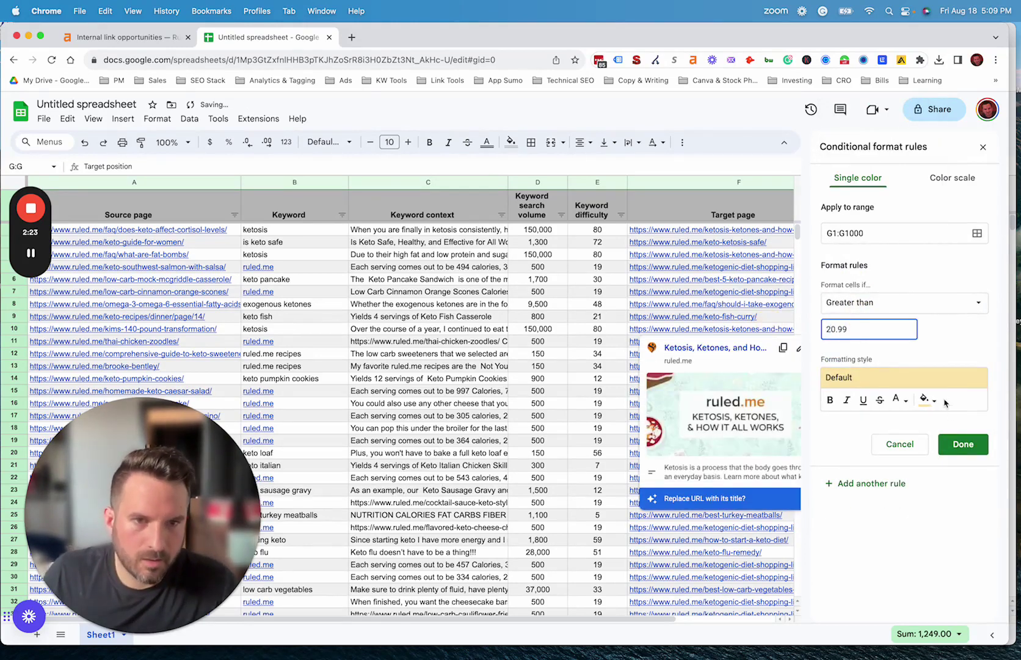
{"action": "left_click", "coordinate": [945, 383]}
{"action": "left_click", "coordinate": [951, 411]}
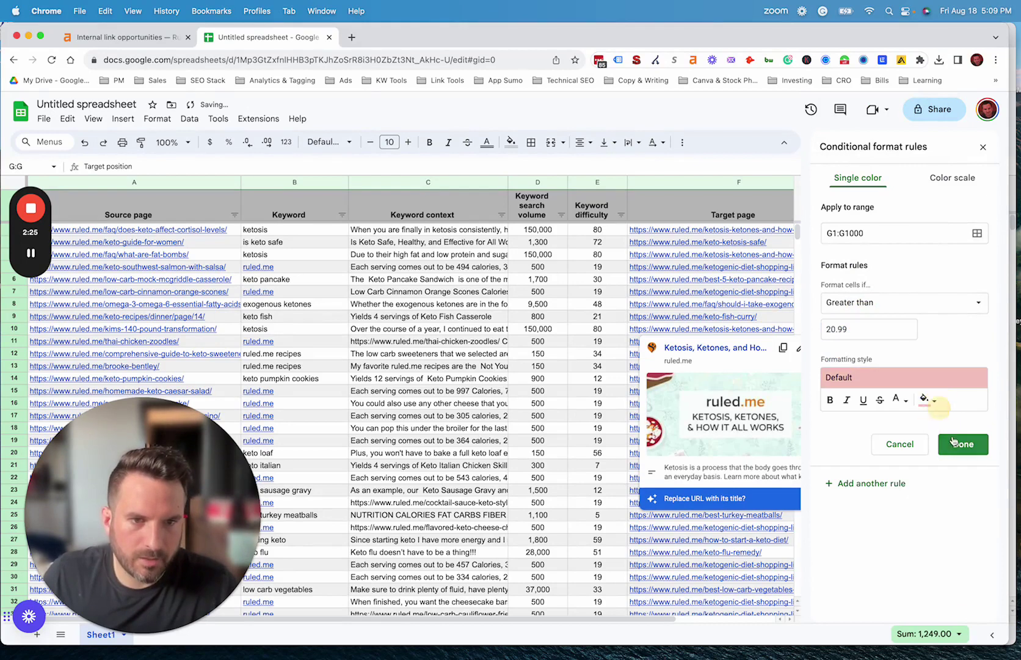
{"action": "left_click", "coordinate": [963, 444]}
{"action": "left_click", "coordinate": [983, 150]}
{"action": "left_click_drag", "start_coordinate": [880, 230], "coordinate": [877, 515]}
- Check the yellow positions 17 and 11 and the green position 9 in column G
{"action": "left_click", "coordinate": [862, 441]}
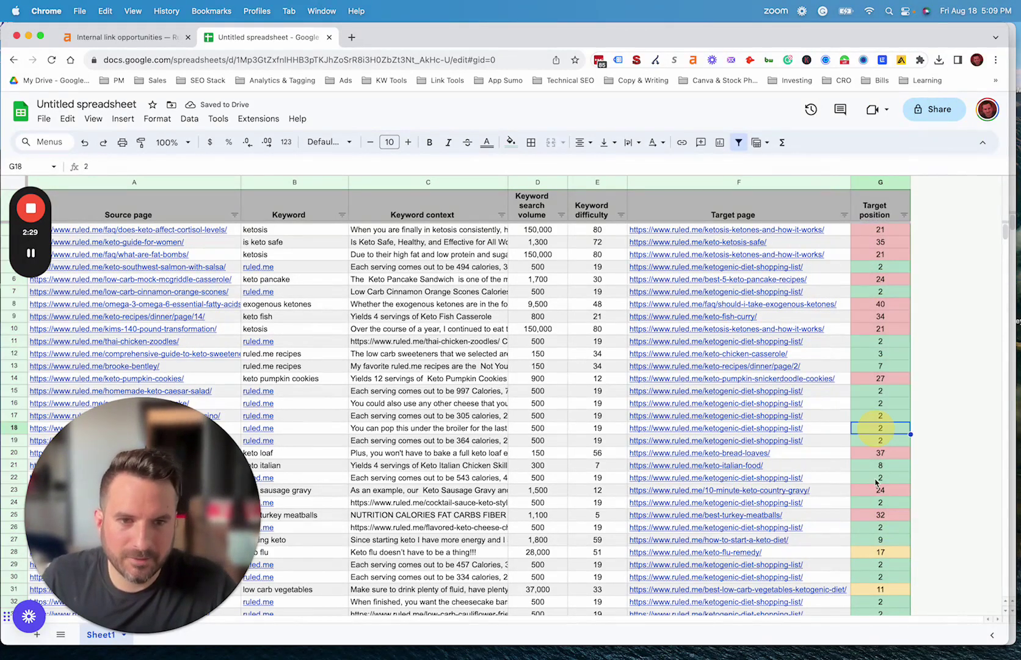
{"action": "scroll", "coordinate": [873, 421], "scroll_direction": "down", "scroll_amount": 5}
{"action": "left_click", "coordinate": [882, 403]}
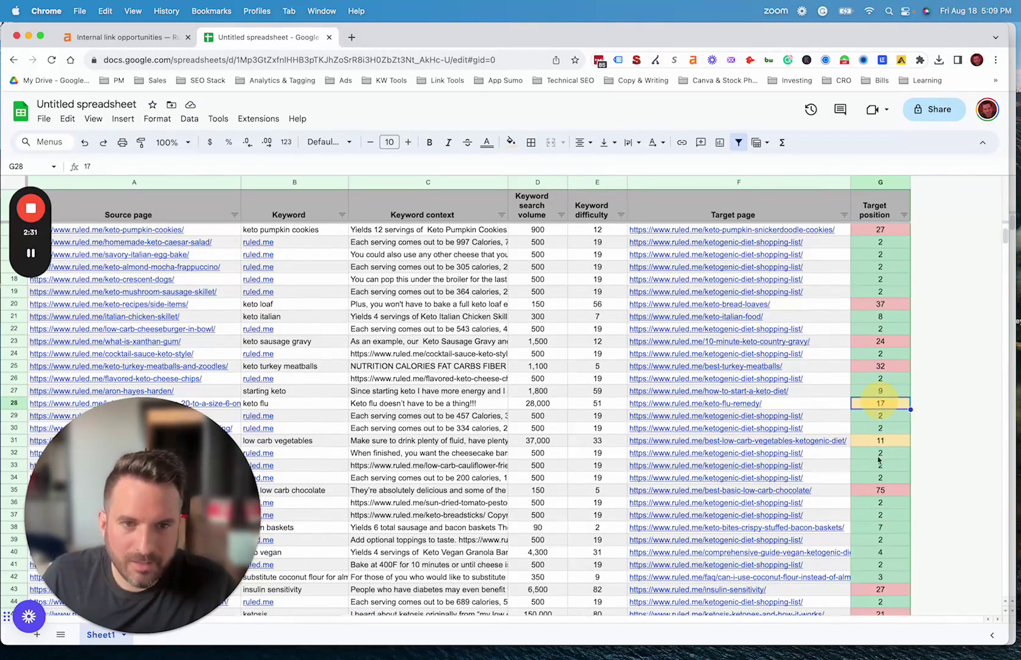
{"action": "left_click", "coordinate": [881, 441]}
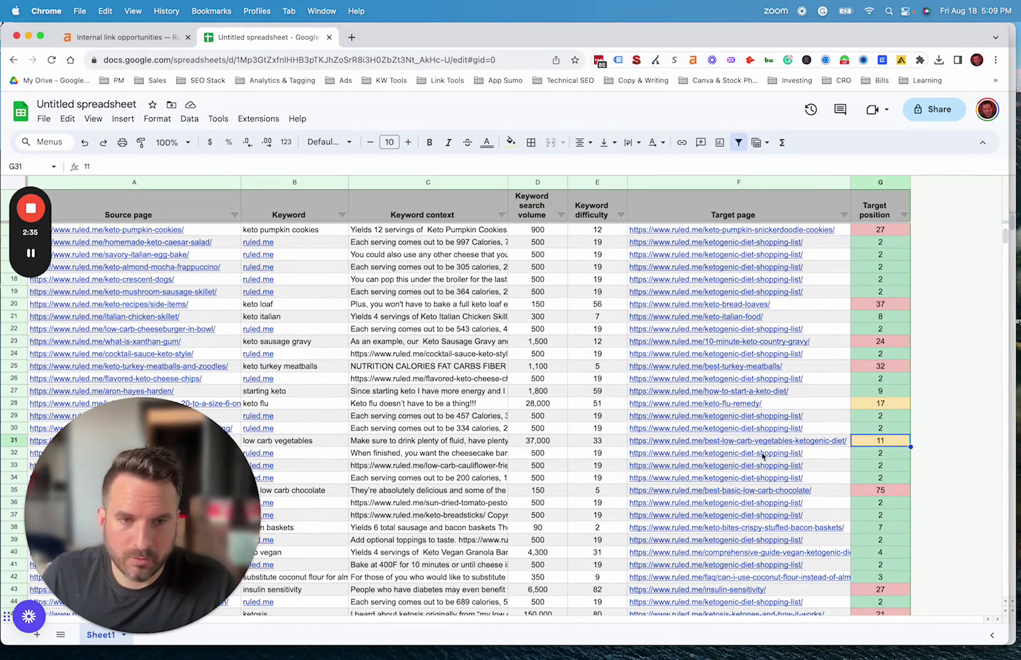
{"action": "left_click", "coordinate": [872, 394]}
{"action": "scroll", "coordinate": [867, 491], "scroll_direction": "up", "scroll_amount": 4}
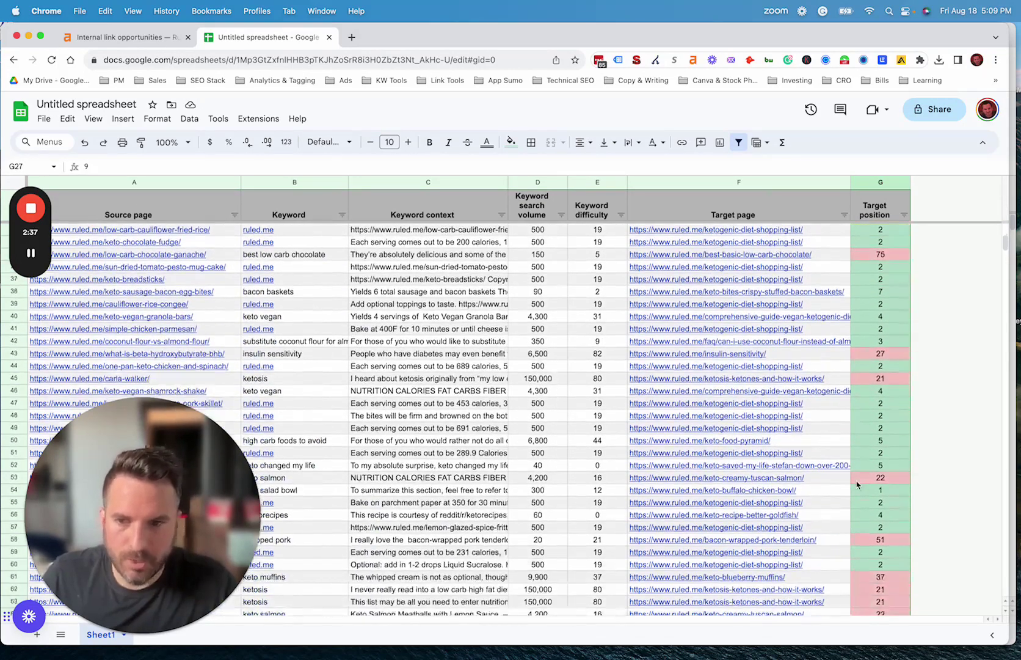
{"action": "scroll", "coordinate": [844, 478], "scroll_direction": "up", "scroll_amount": 1}
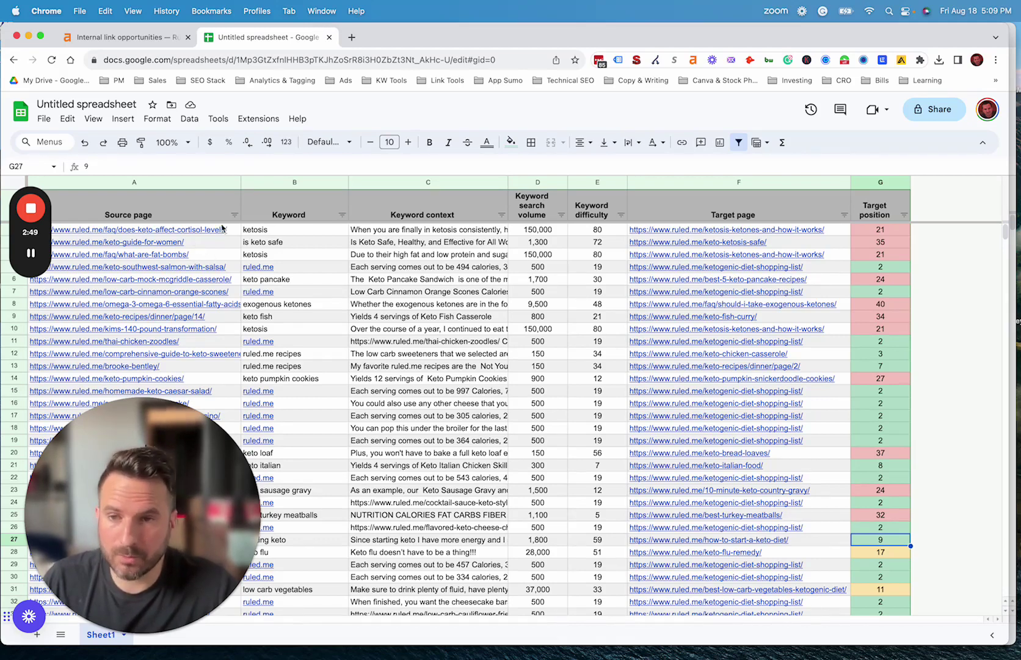
- Review keyword context in cells C5 and C25, then go back to the Ahrefs report
{"action": "left_click_drag", "start_coordinate": [221, 228], "coordinate": [885, 349]}
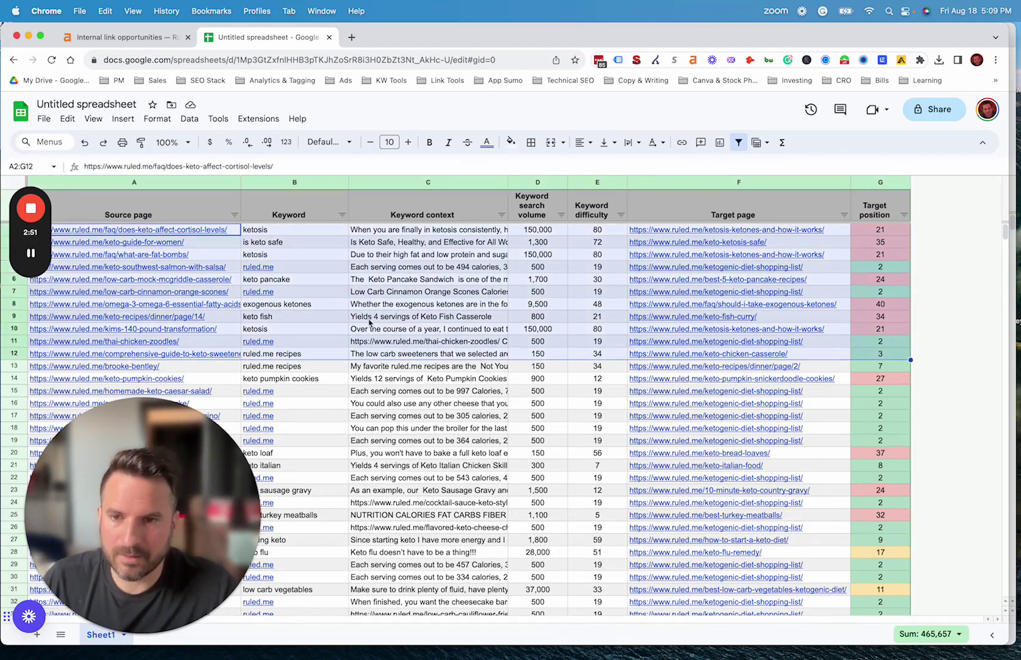
{"action": "left_click", "coordinate": [425, 269]}
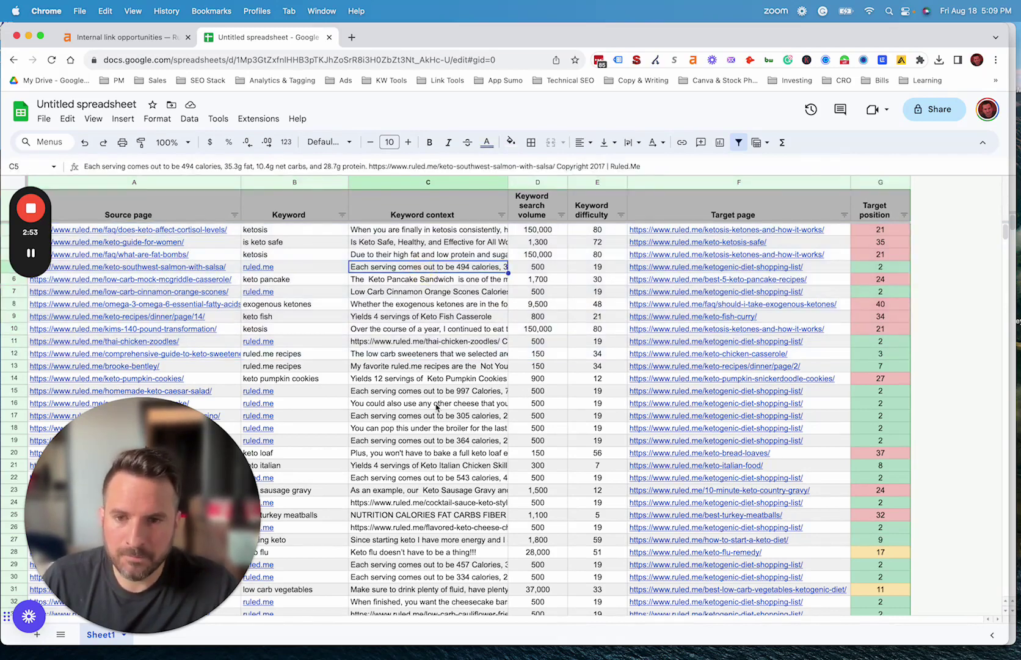
{"action": "left_click", "coordinate": [451, 514]}
{"action": "left_click", "coordinate": [91, 37]}
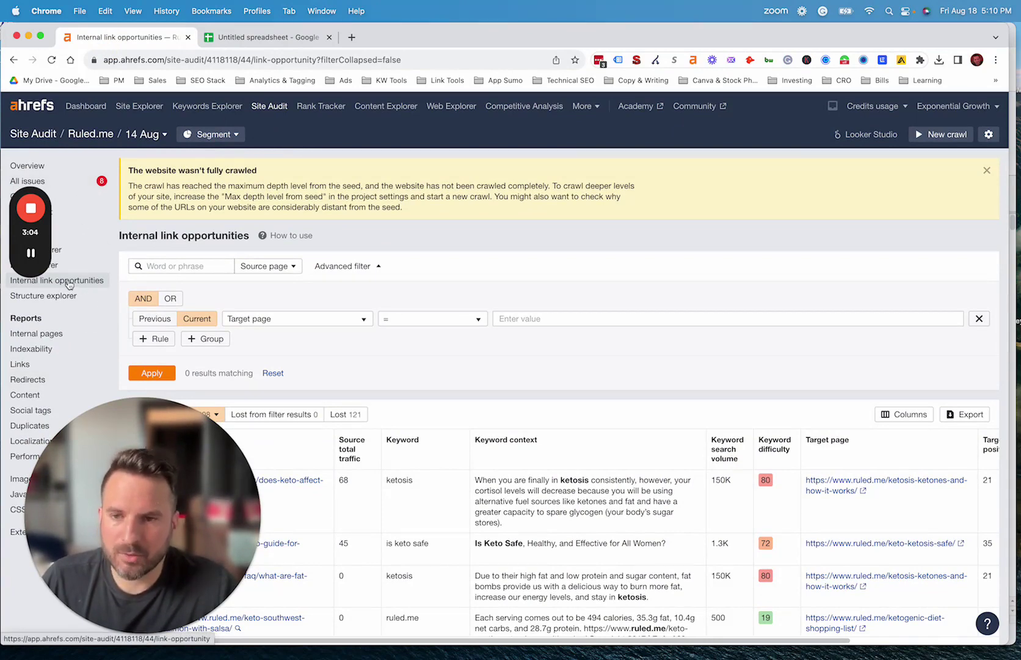
{"action": "scroll", "coordinate": [629, 345], "scroll_direction": "down", "scroll_amount": 3}
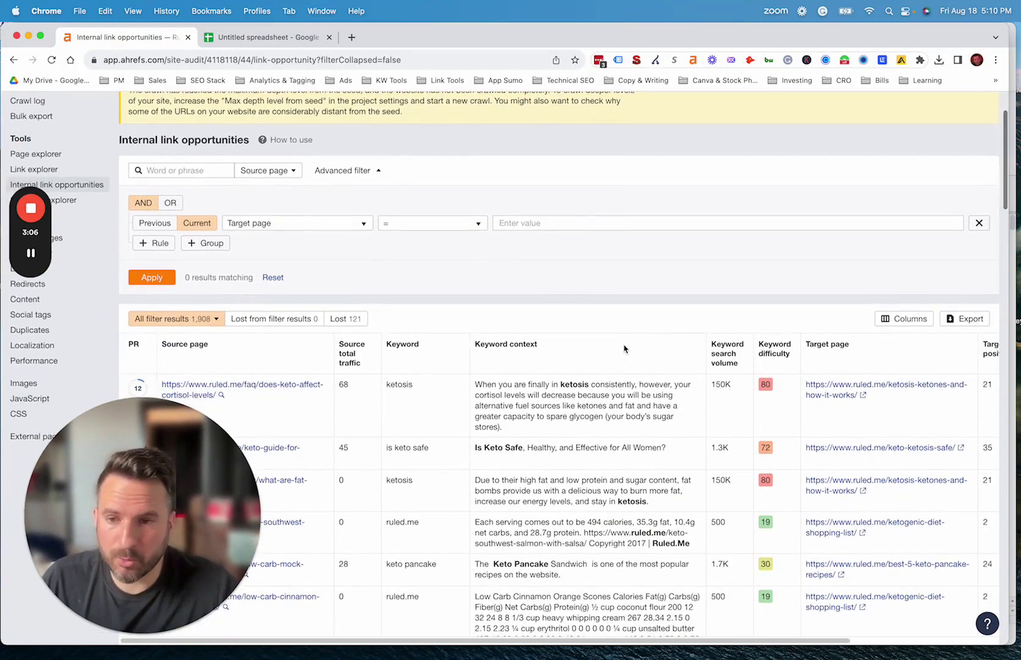